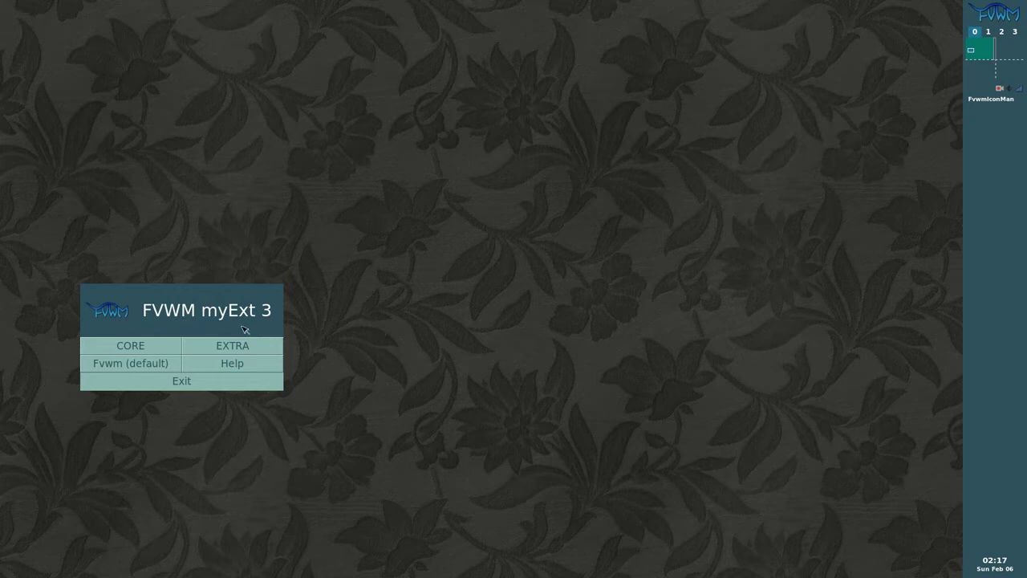
# Switch the desktop wallpaper to the Circles pattern from the root menu's Wallpapers list.
pyautogui.click(501, 161)
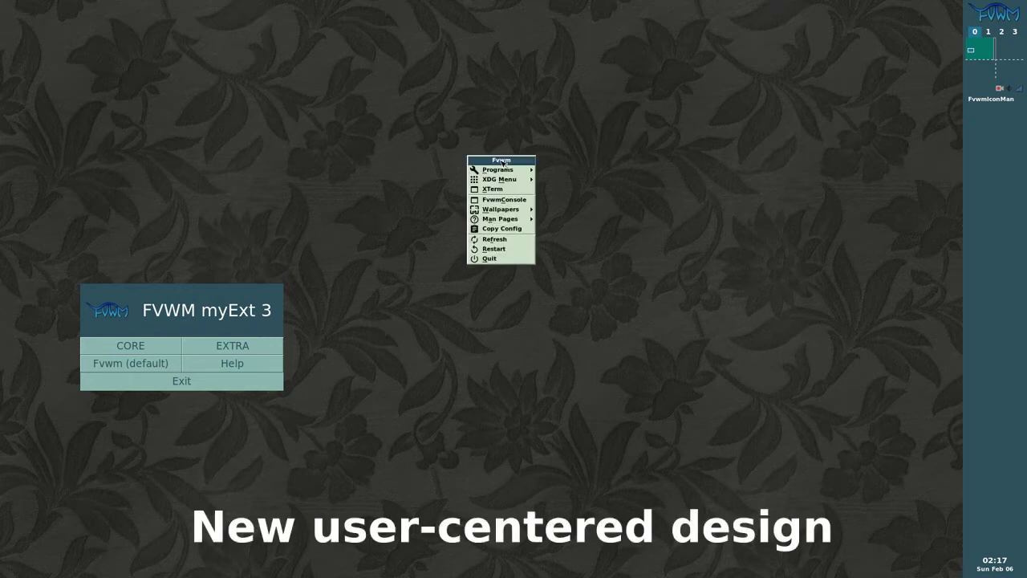
pyautogui.moveTo(499, 211)
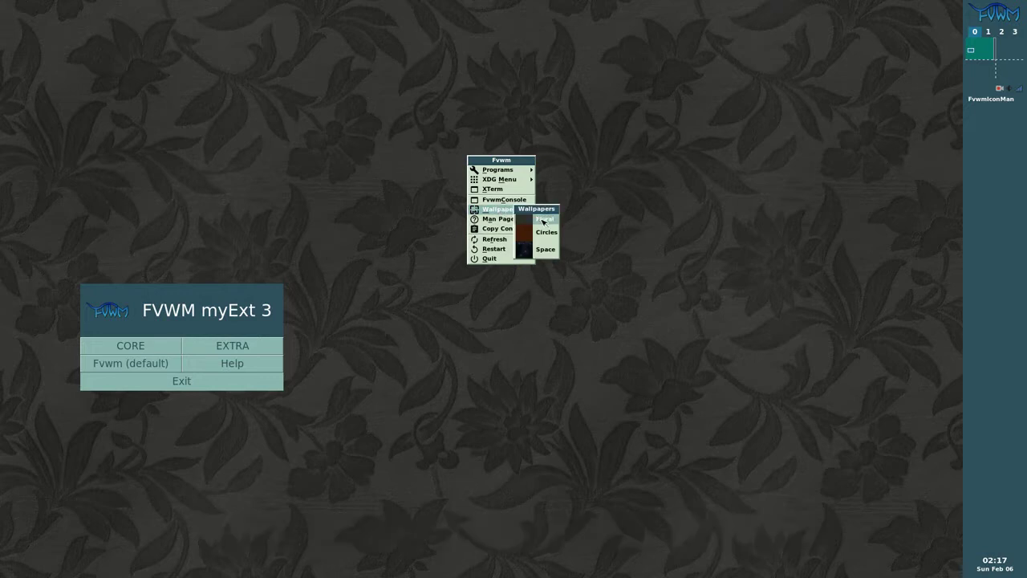
pyautogui.click(544, 233)
# Change the wallpaper back to Floral and reopen the root menu.
pyautogui.click(524, 204)
pyautogui.click(577, 244)
pyautogui.click(514, 152)
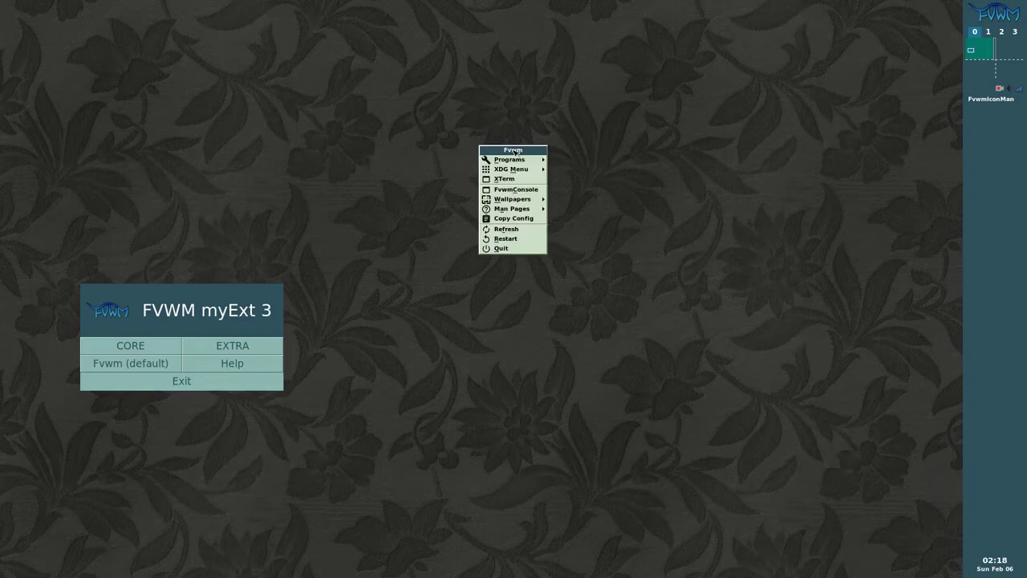
# Open the FVWM-myExt folder in the Thunar file manager.
pyautogui.moveTo(509, 169)
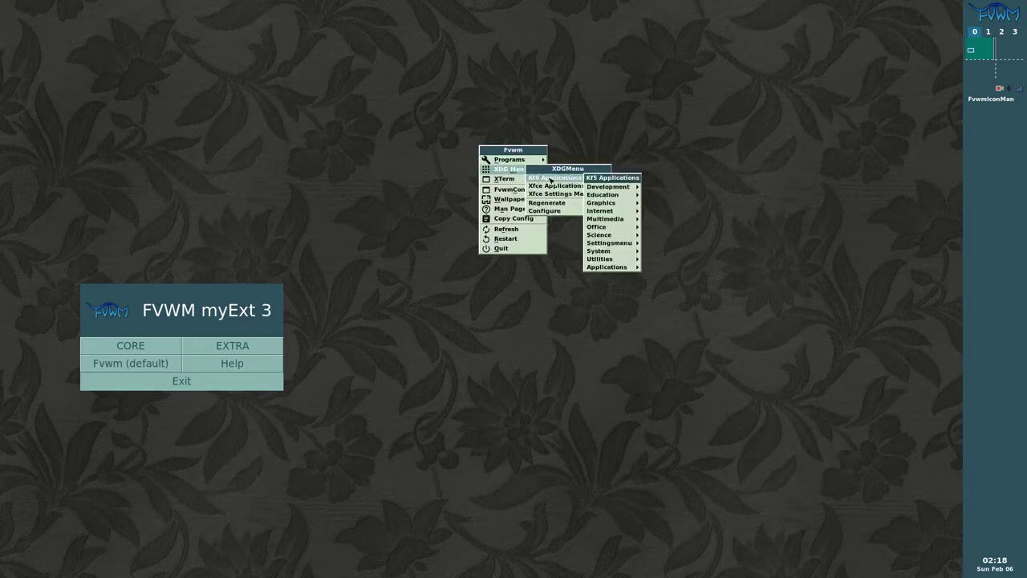
pyautogui.moveTo(550, 178)
pyautogui.click(606, 211)
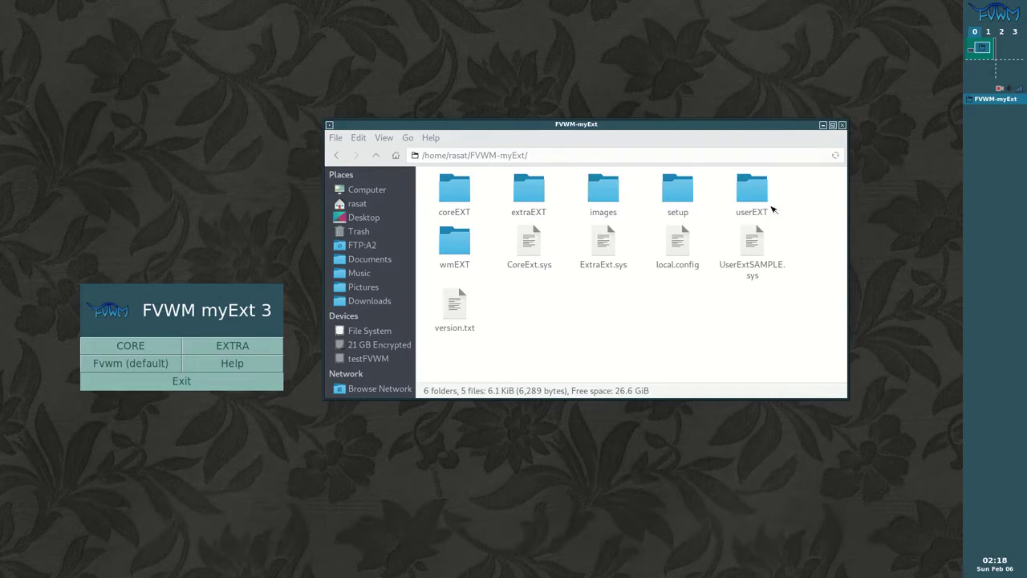
# Look over the coreEXT and extraEXT folders, then open local.config in a text editor.
pyautogui.click(460, 204)
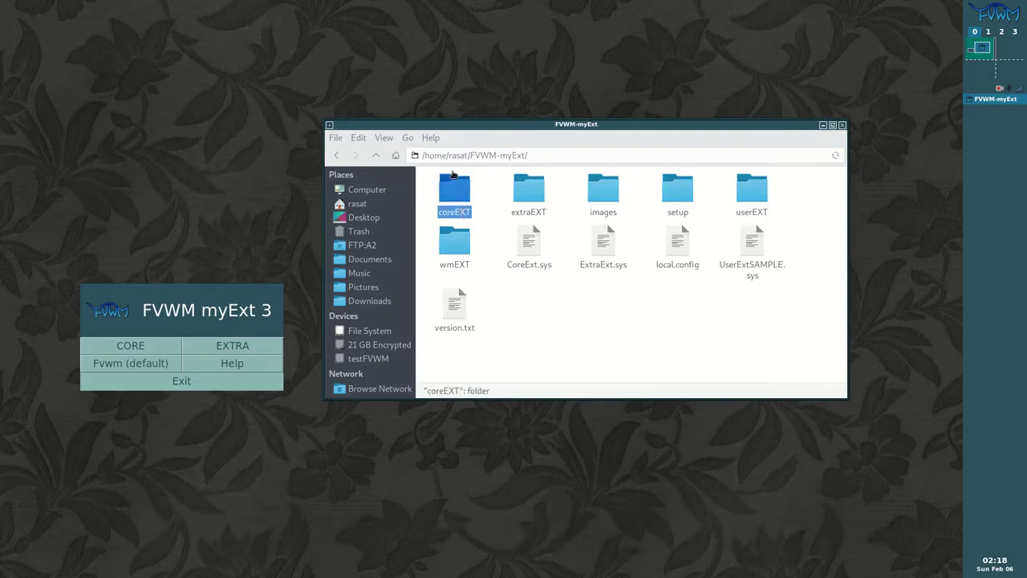
pyautogui.click(523, 191)
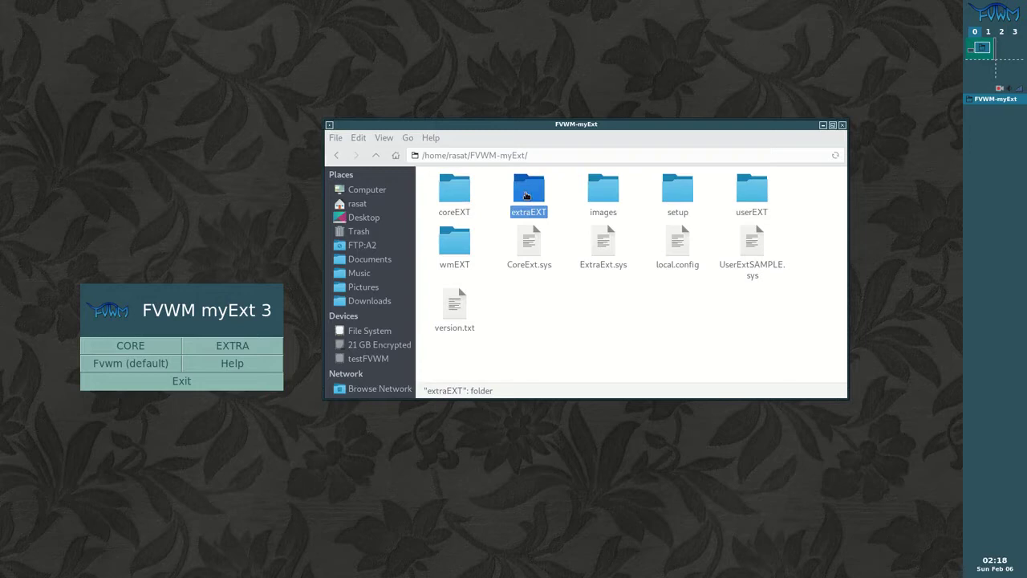
pyautogui.doubleClick(678, 241)
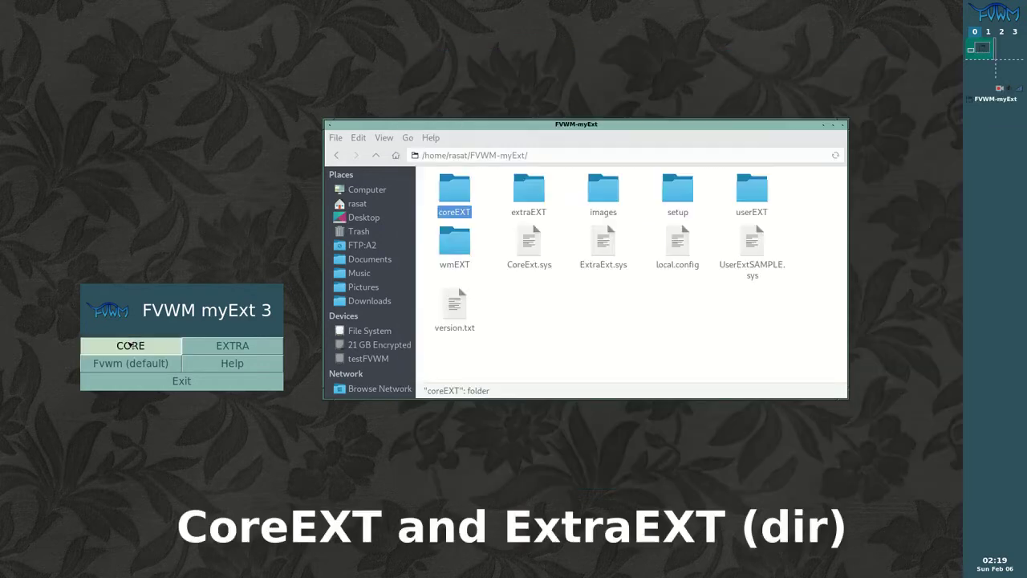
# Load the CORE extension set and scroll CoreExt.sys down to its 7.Modules section.
pyautogui.click(131, 345)
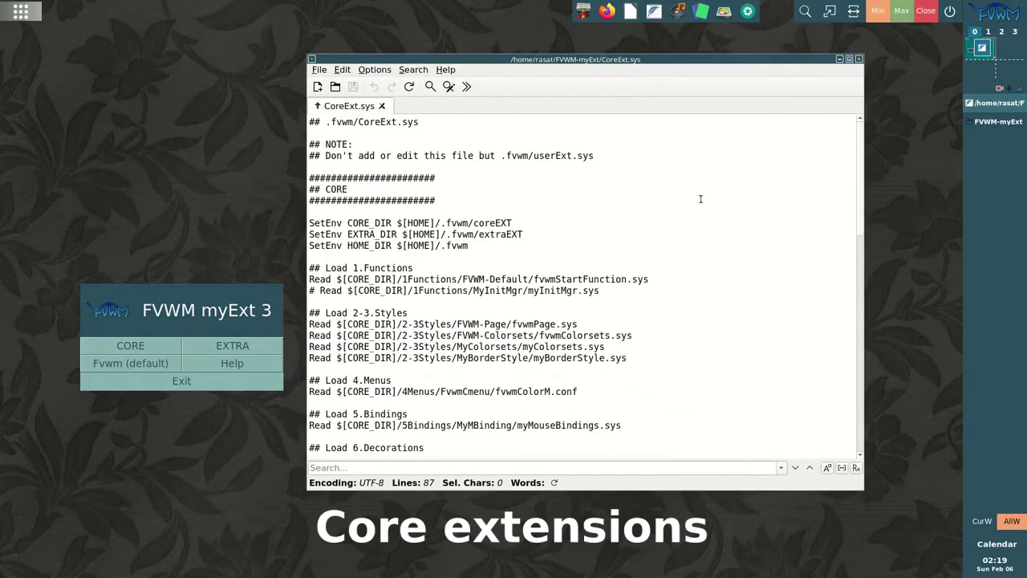
pyautogui.scroll(-3, 700, 199)
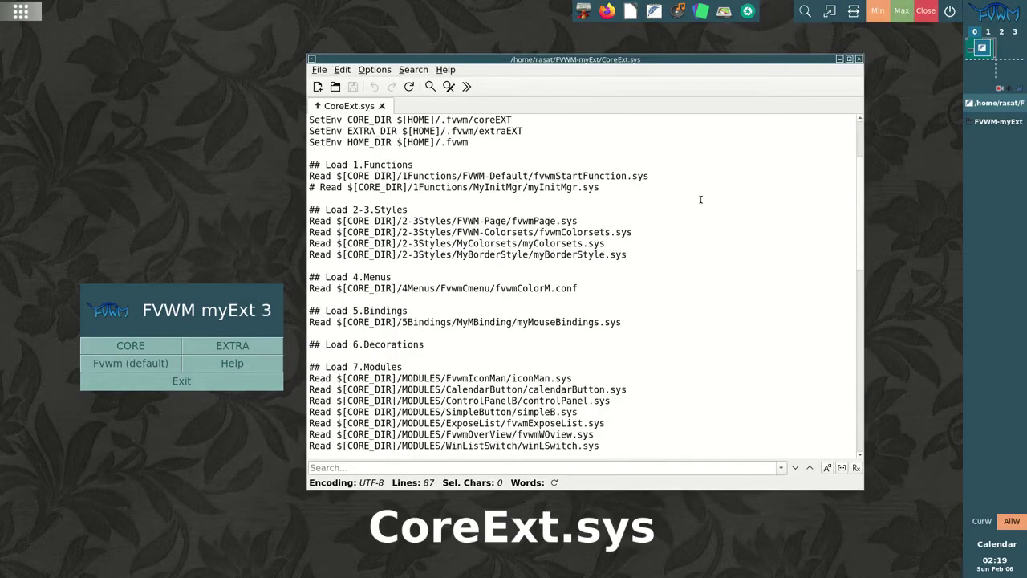
pyautogui.scroll(-4, 701, 199)
# Close the CoreExt.sys editor and open coreEXT/MODULES in Thunar.
pyautogui.hotkey('ctrl', 'q')
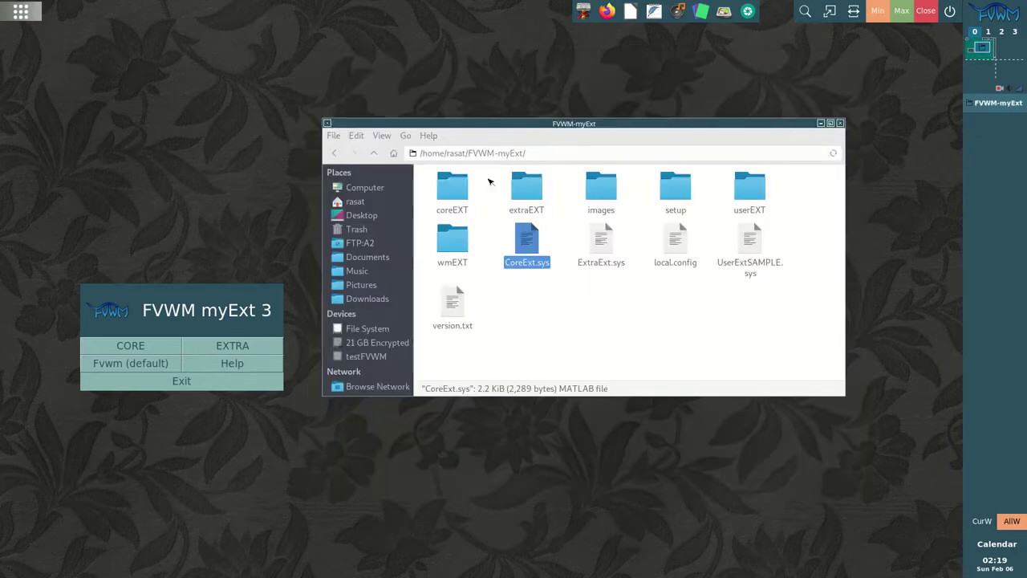
pyautogui.doubleClick(452, 189)
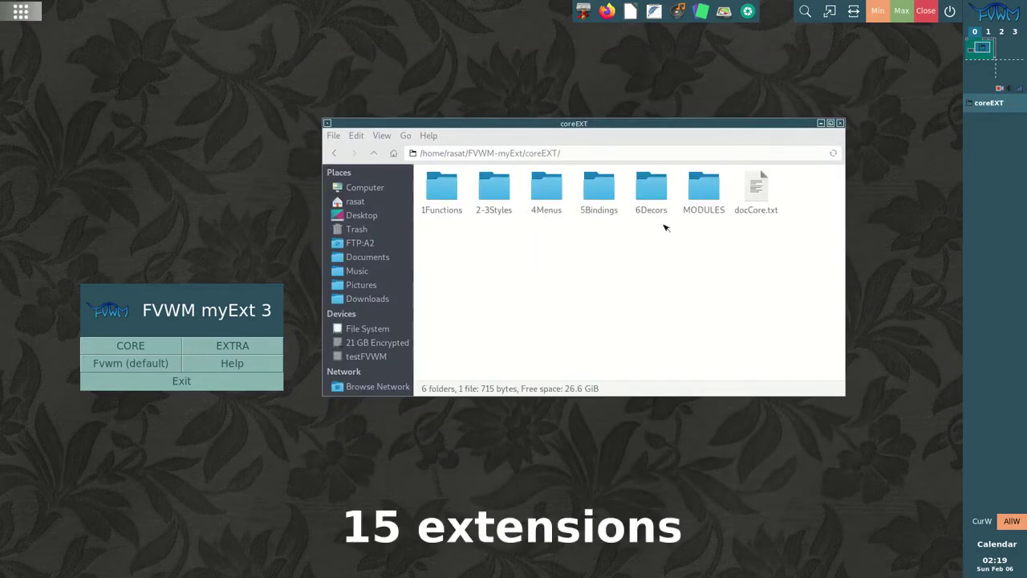
pyautogui.doubleClick(709, 187)
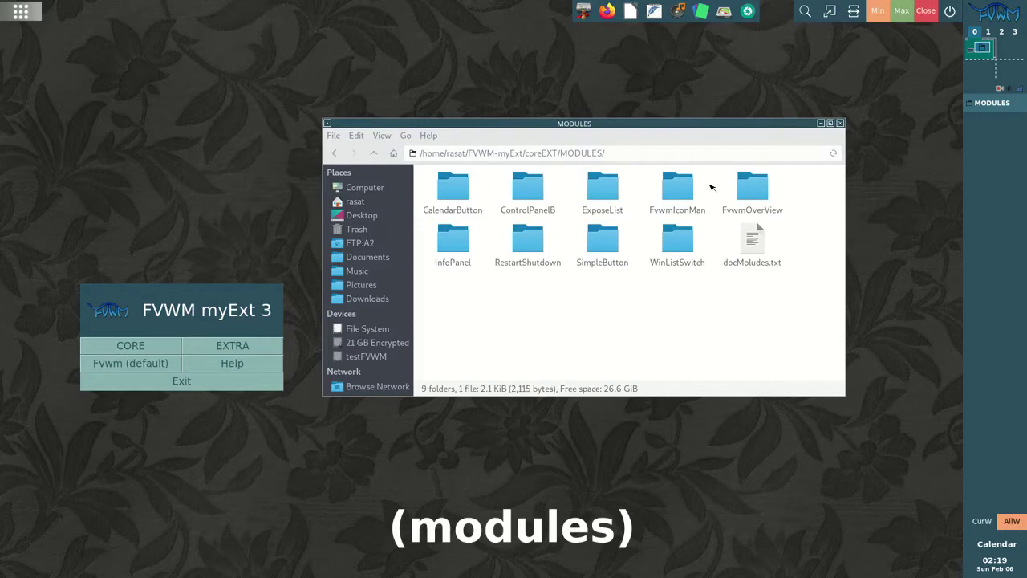
# Select the SimpleButton folder, then open and close a home-folder file manager window.
pyautogui.click(602, 241)
pyautogui.click(583, 11)
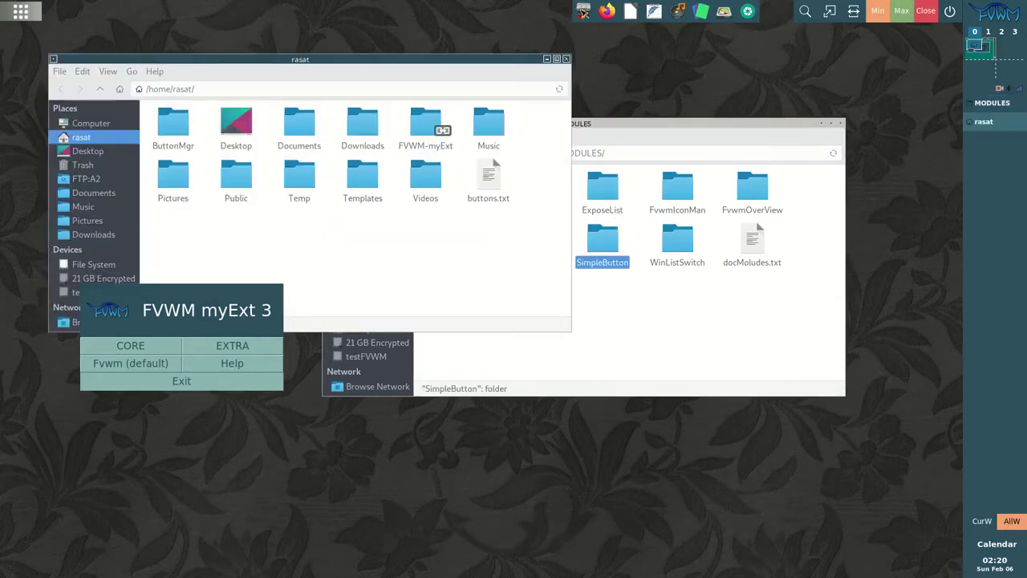
pyautogui.click(567, 58)
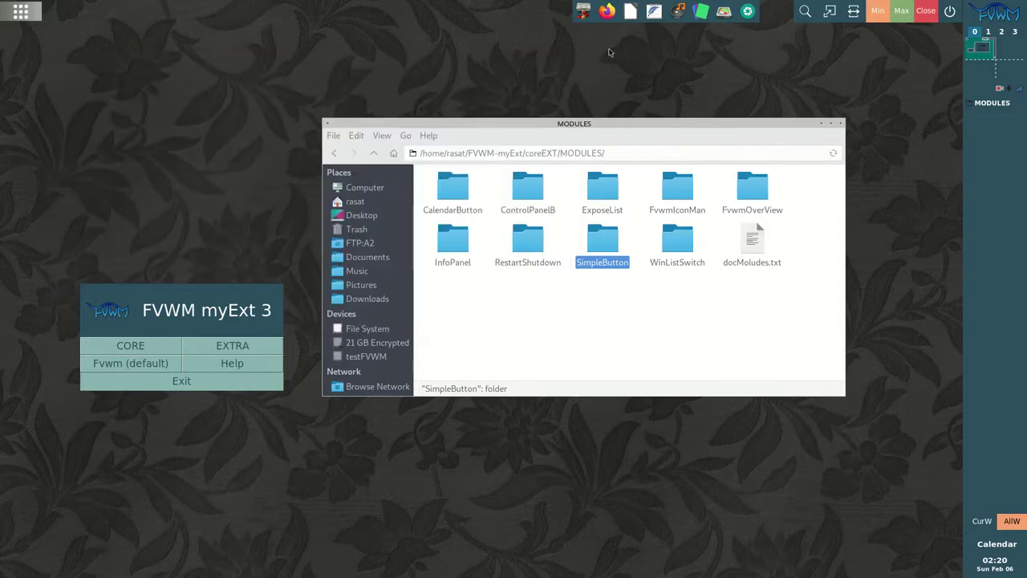
pyautogui.click(748, 11)
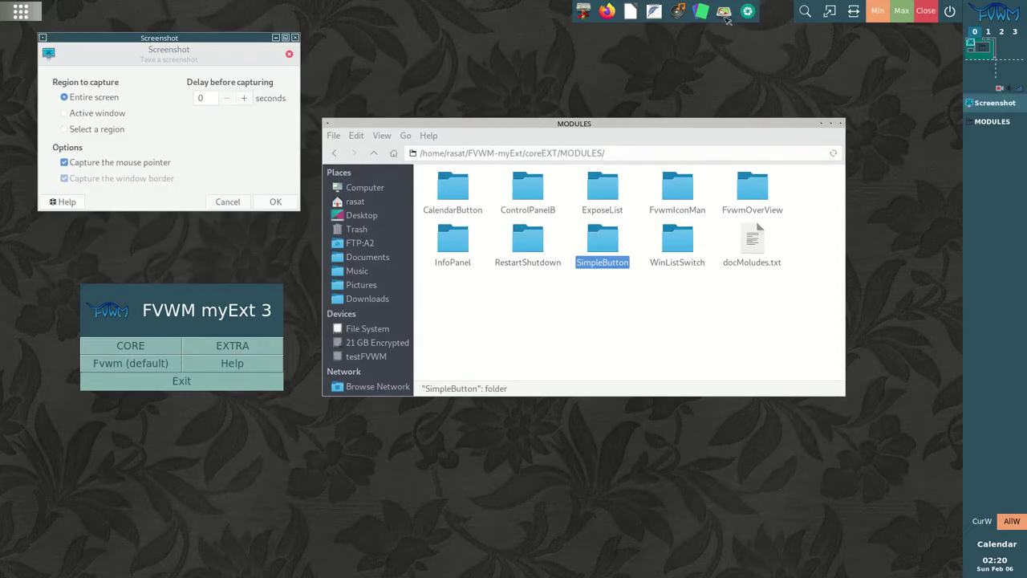
pyautogui.click(296, 38)
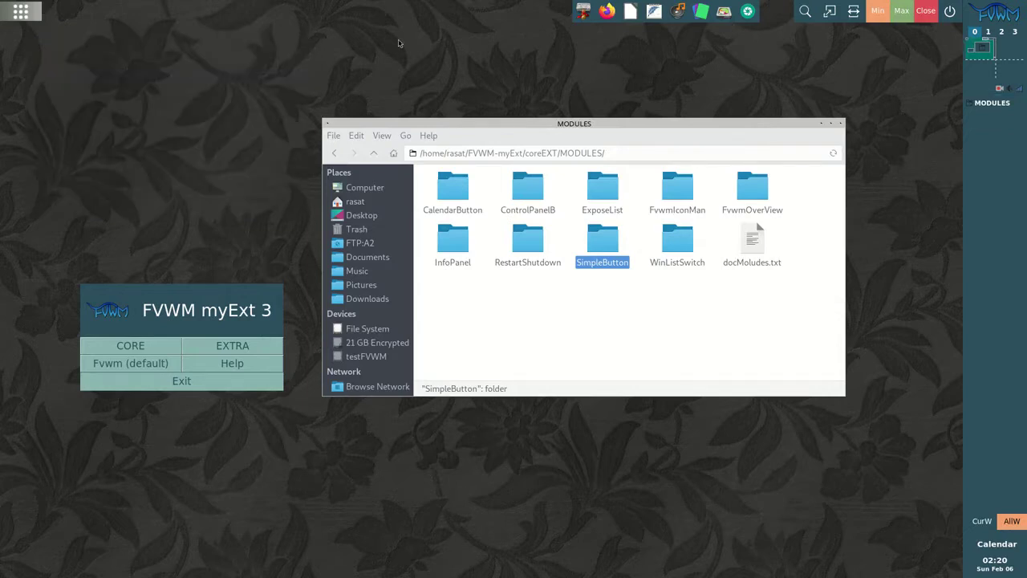
pyautogui.press('Up')
pyautogui.press('Left')
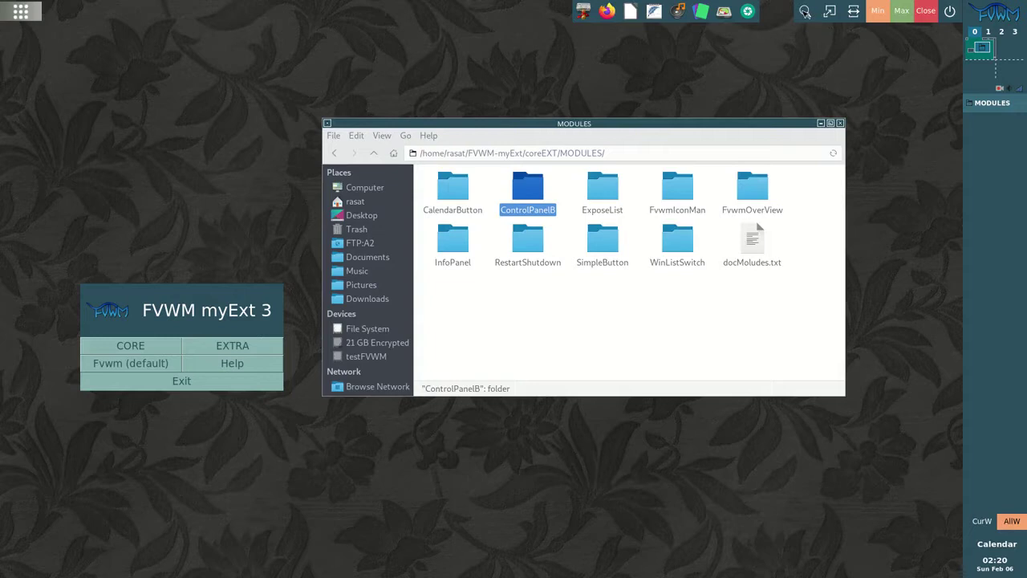
pyautogui.click(805, 11)
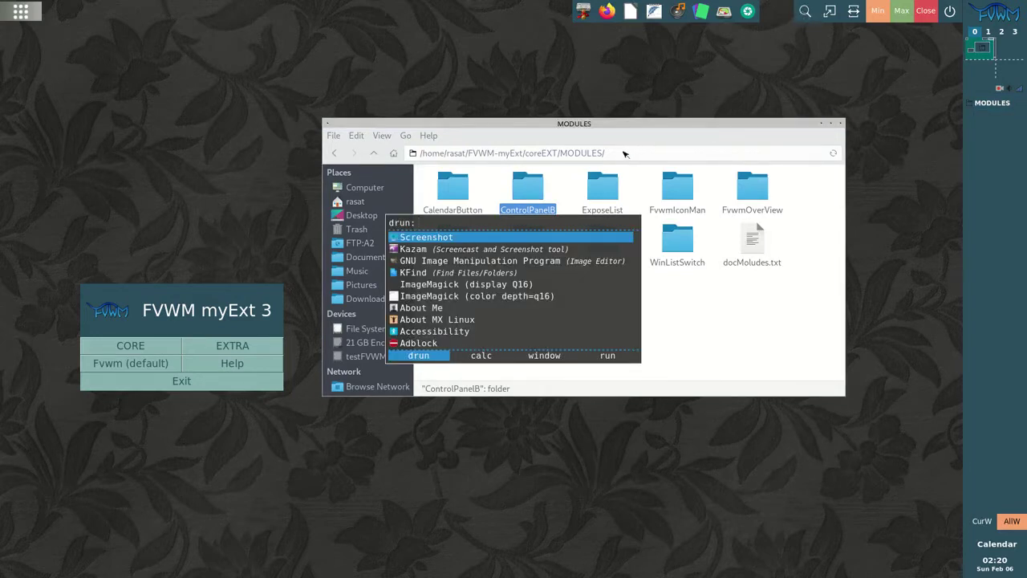
pyautogui.press('Down')
pyautogui.press('Down')
pyautogui.press('Escape')
pyautogui.press('Down')
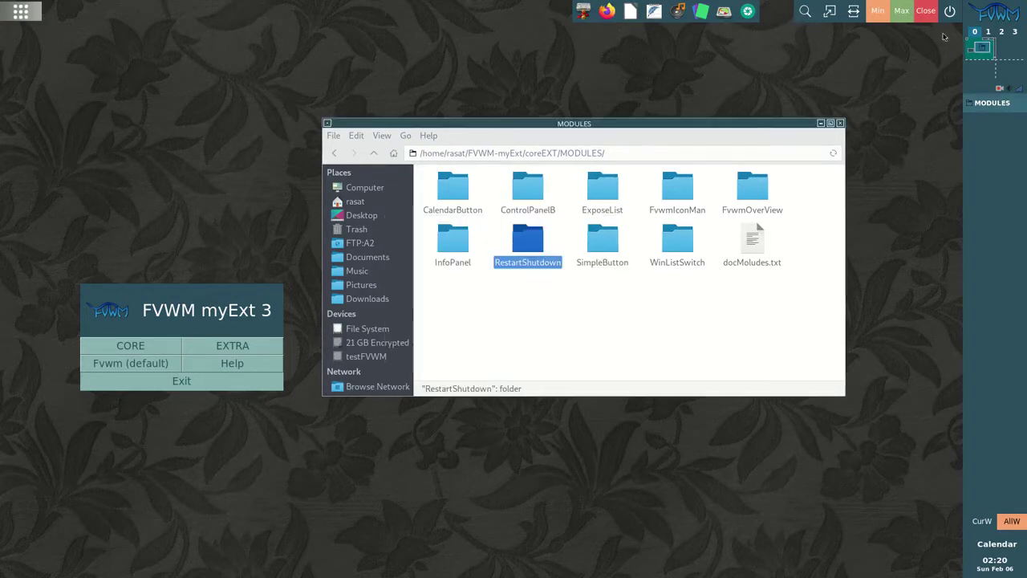
pyautogui.click(951, 12)
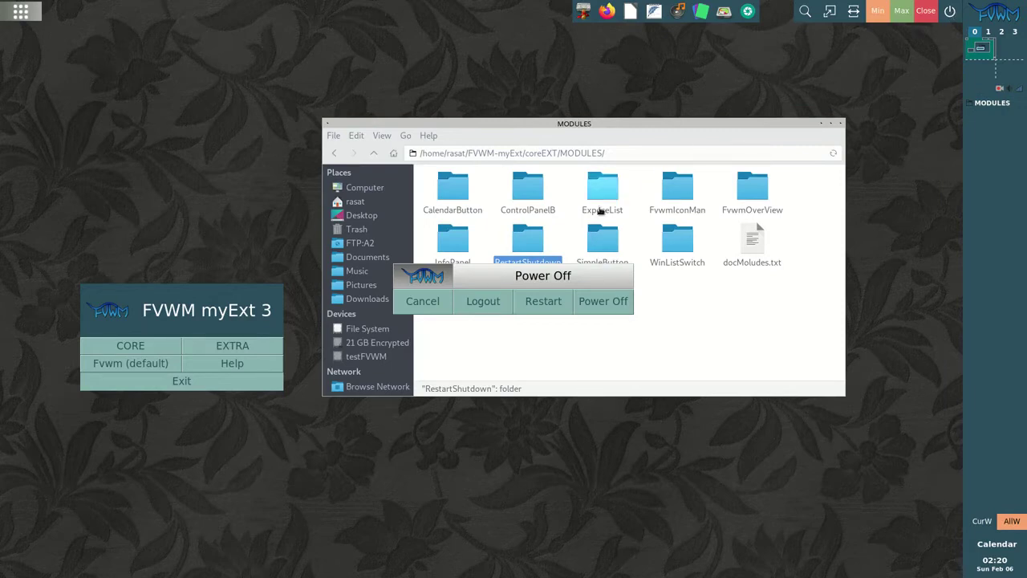
pyautogui.click(426, 302)
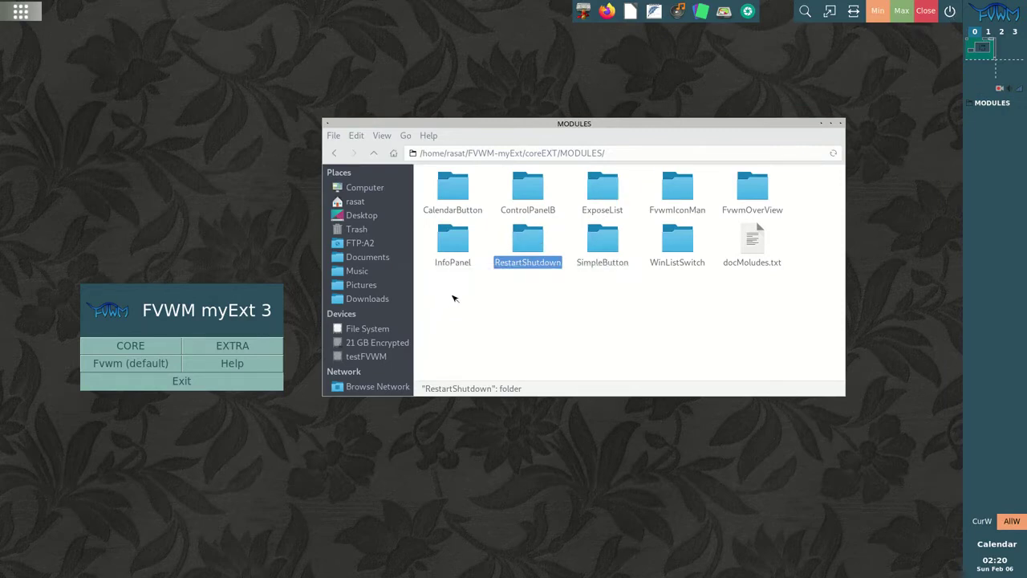
pyautogui.press('Up')
pyautogui.press('Right')
pyautogui.press('Right')
pyautogui.press('Right')
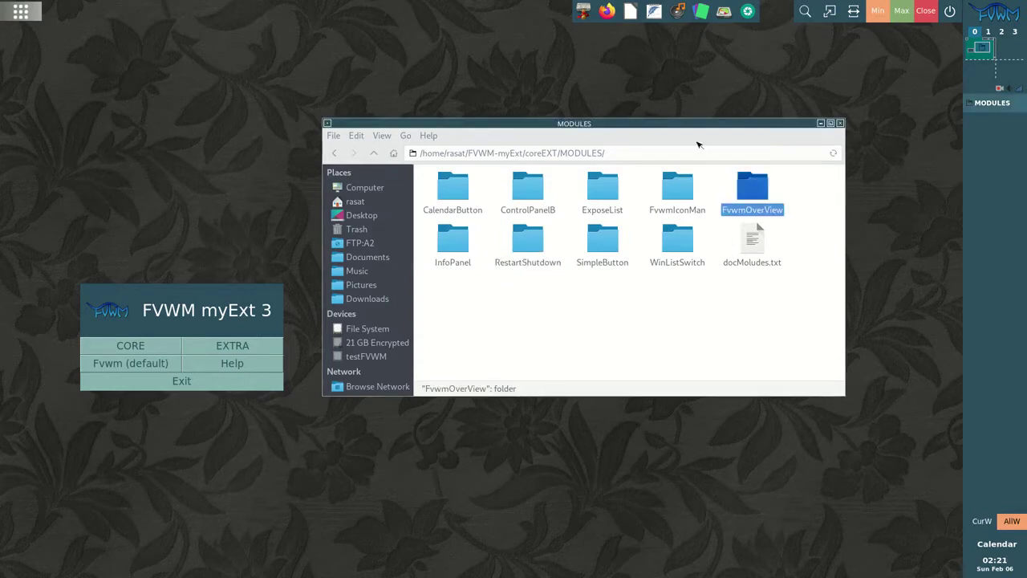
# Raise the MODULES file manager window from the window overview.
pyautogui.click(9, 13)
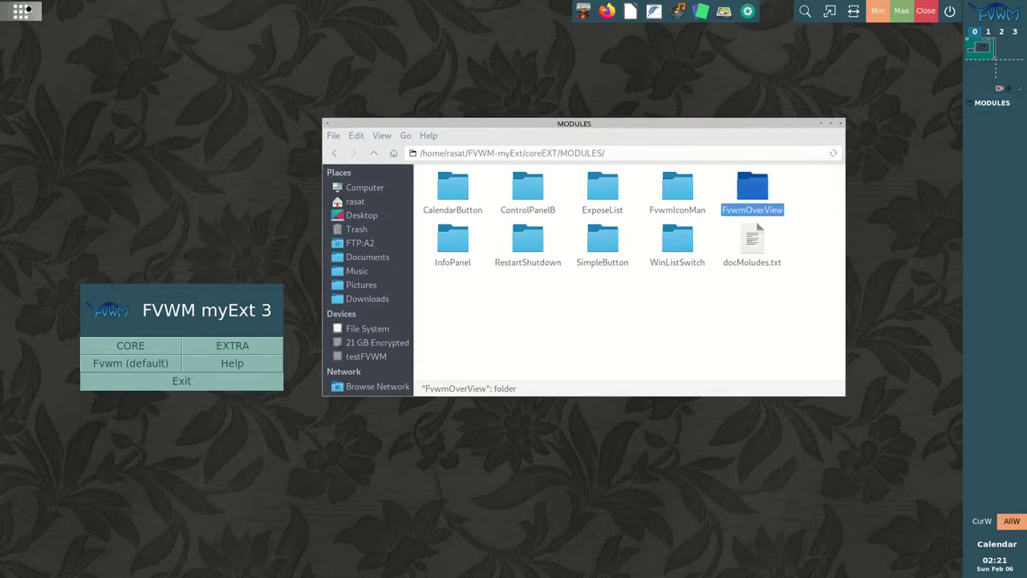
pyautogui.click(236, 123)
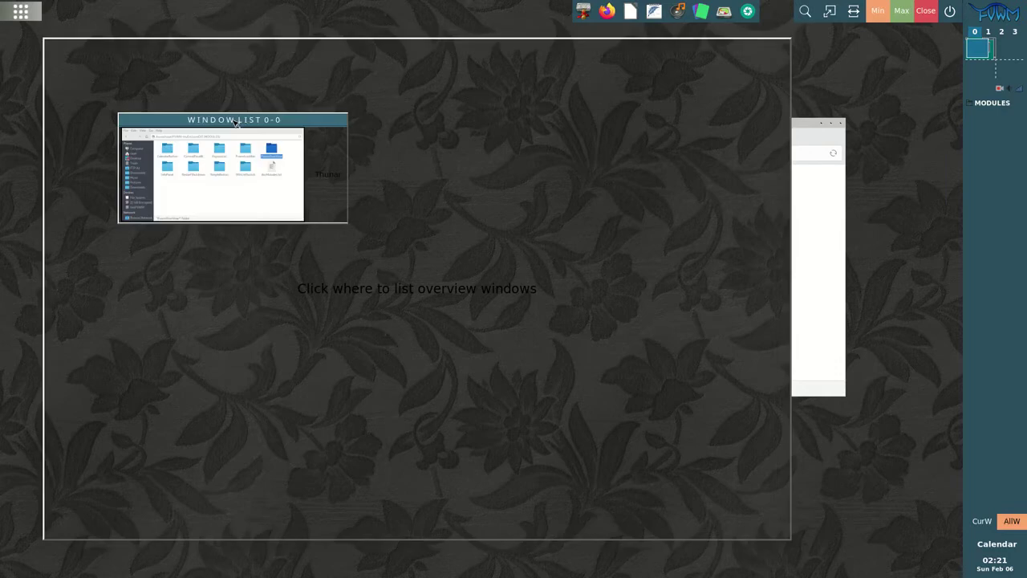
pyautogui.click(245, 186)
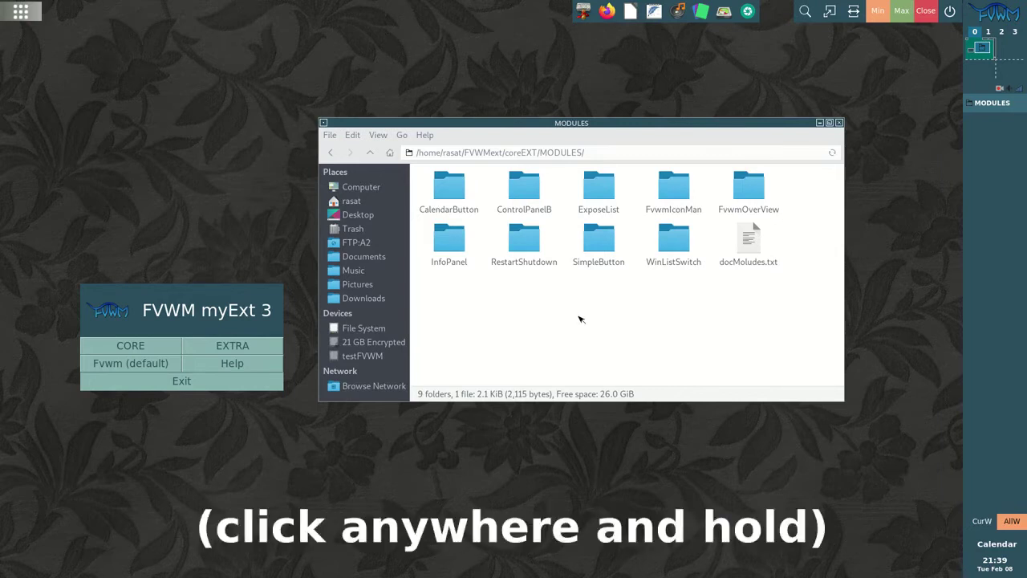
# Move the MODULES window and widen it to about 1045x512.
pyautogui.moveTo(583, 299)
pyautogui.mouseDown()
pyautogui.moveTo(643, 296)
pyautogui.moveTo(598, 273)
pyautogui.moveTo(578, 297)
pyautogui.moveTo(592, 357)
pyautogui.moveTo(584, 299)
pyautogui.mouseUp()
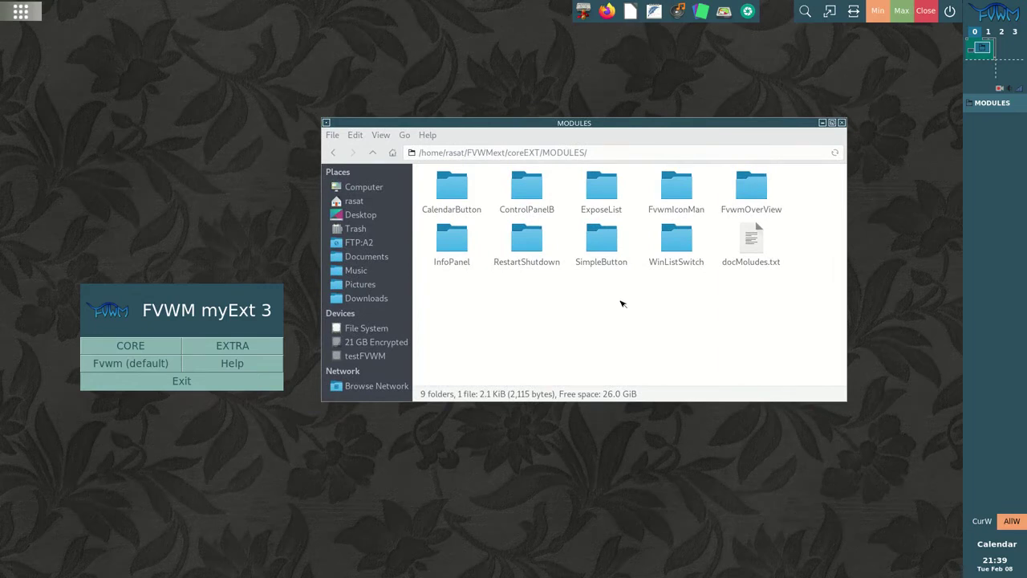
pyautogui.keyDown('super'); pyautogui.rightClick(619, 300); pyautogui.keyUp('super')
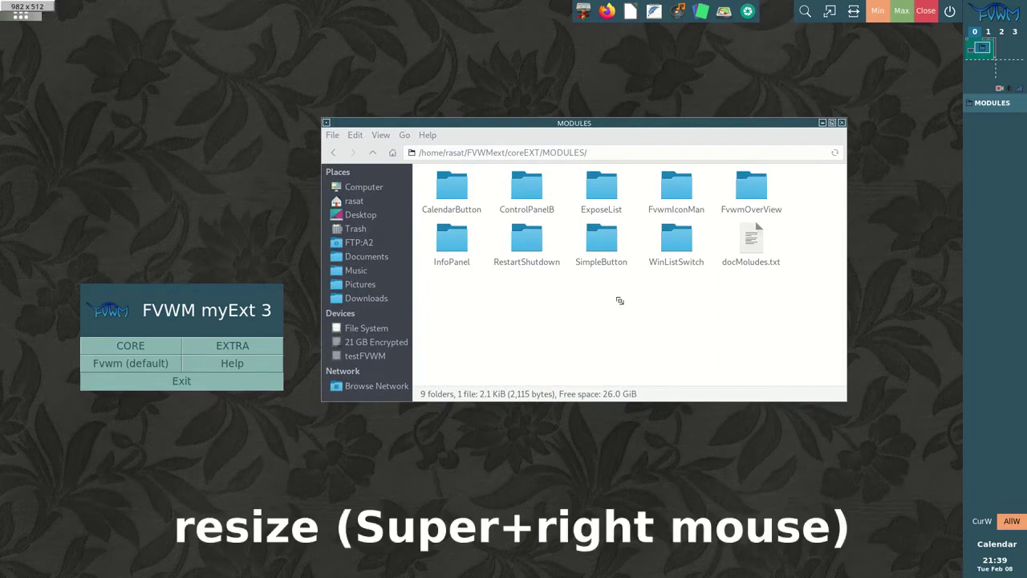
pyautogui.moveTo(620, 300); pyautogui.dragTo(879, 432)
# Switch the desktop to the EXTRA extension set and select ExtraExt.sys.
pyautogui.click(232, 345)
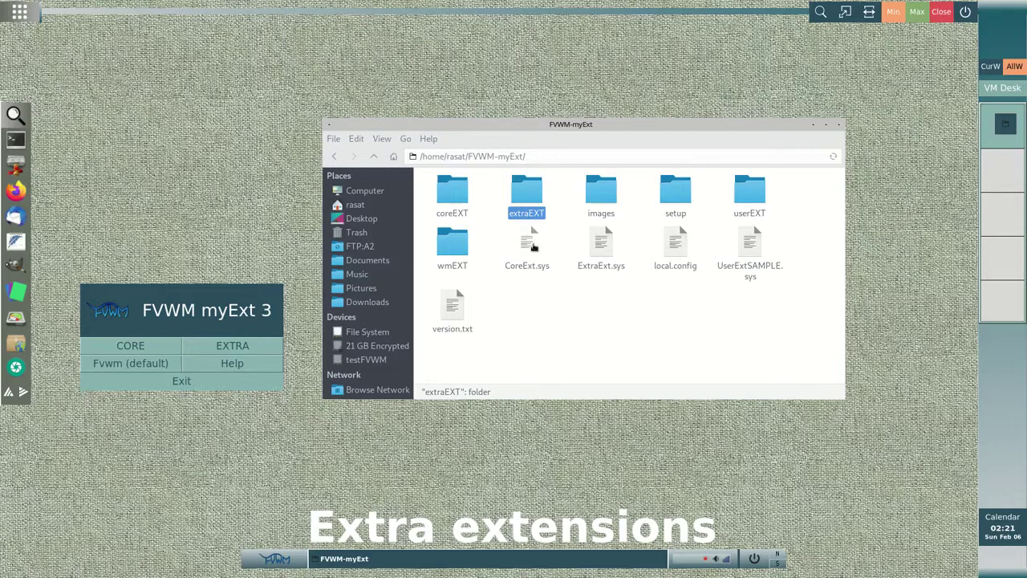
pyautogui.click(632, 238)
pyautogui.click(600, 247)
# Open ExtraExt.sys in FeatherPad, scroll through its EXTRA Read lines, and close it.
pyautogui.doubleClick(596, 256)
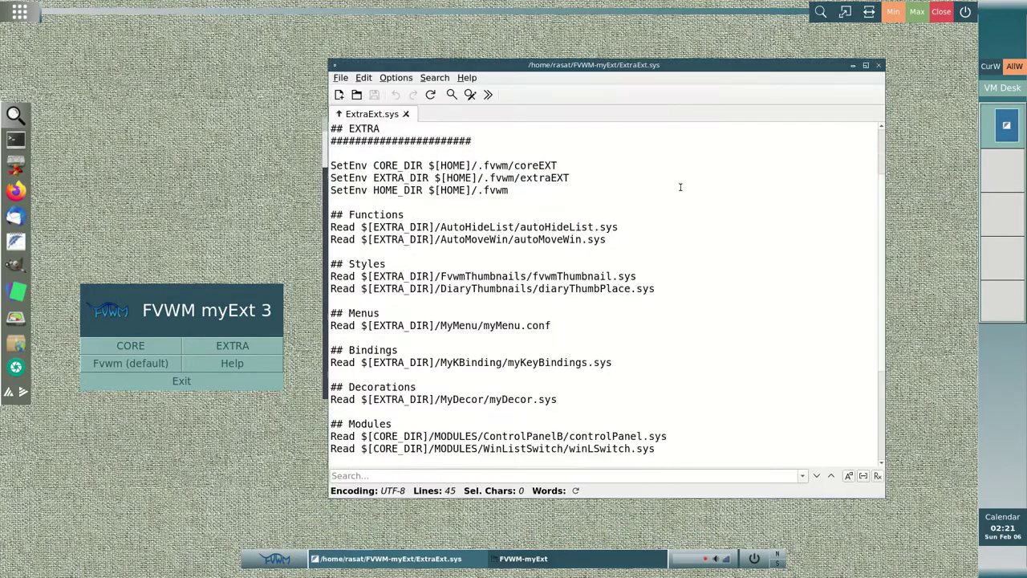
pyautogui.scroll(-4, 679, 188)
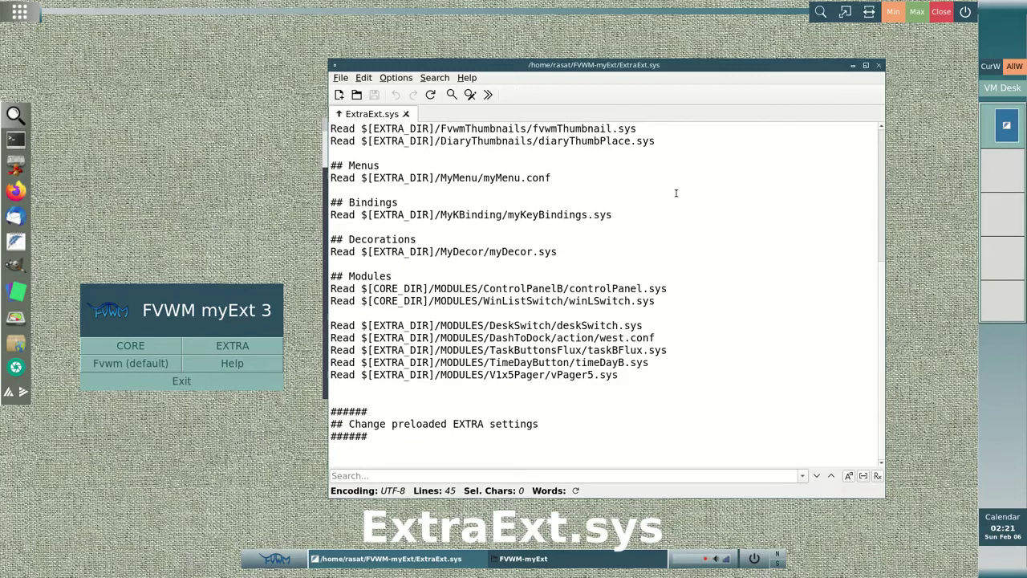
pyautogui.scroll(6, 675, 193)
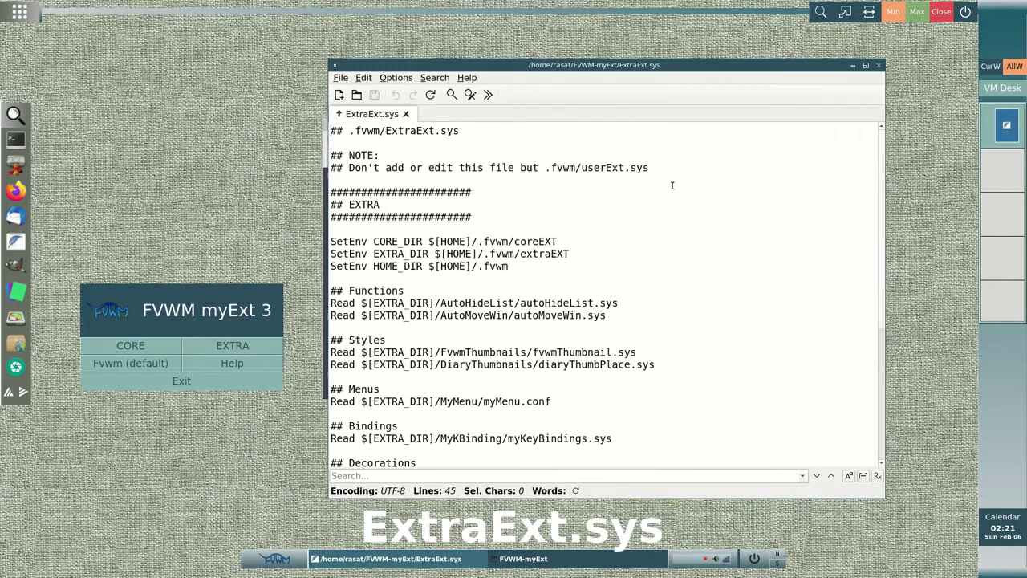
pyautogui.click(879, 65)
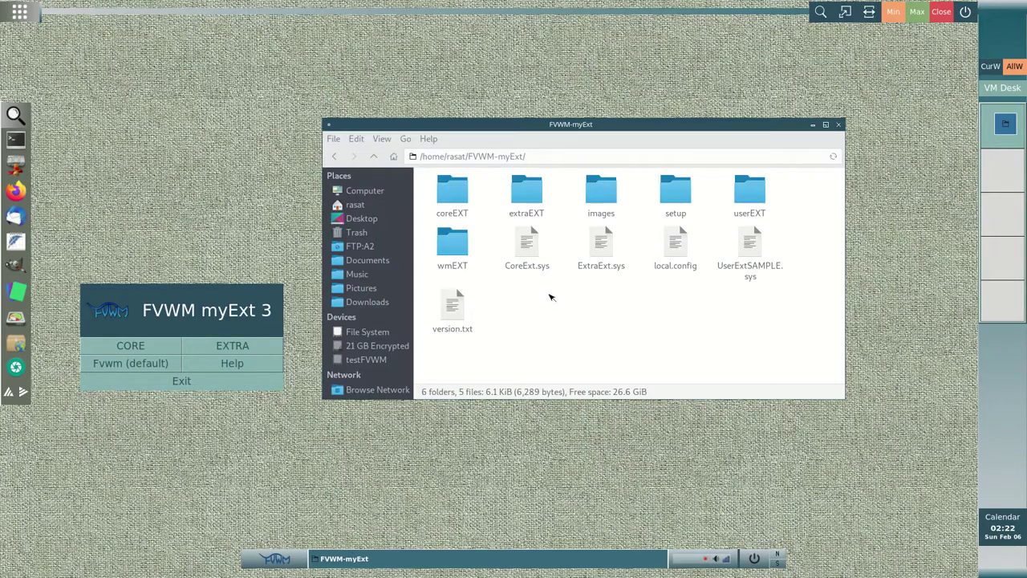
# Open extraEXT/MODULES, select DashToDock, and launch Application Finder from the launcher.
pyautogui.click(527, 193)
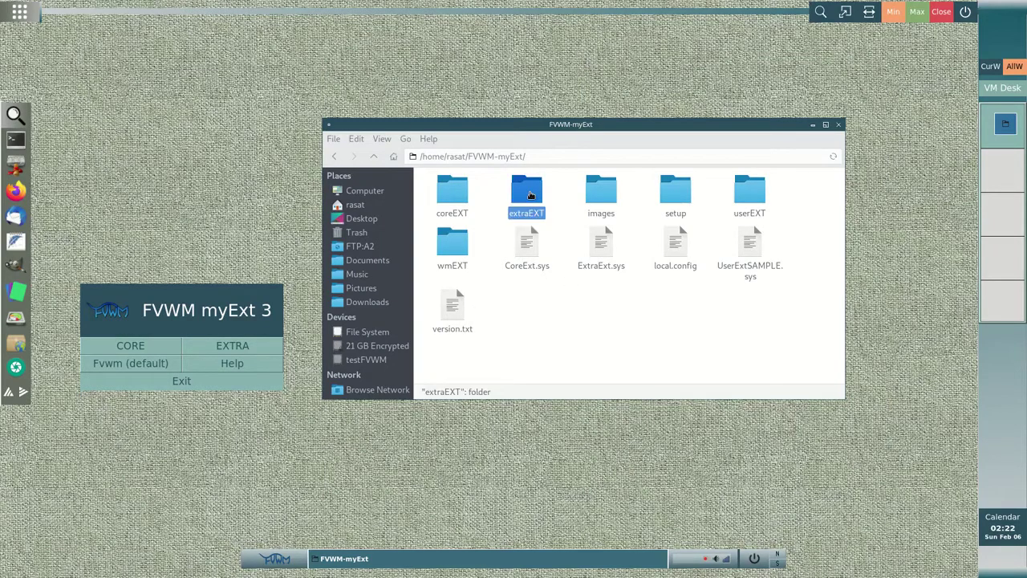
pyautogui.doubleClick(527, 191)
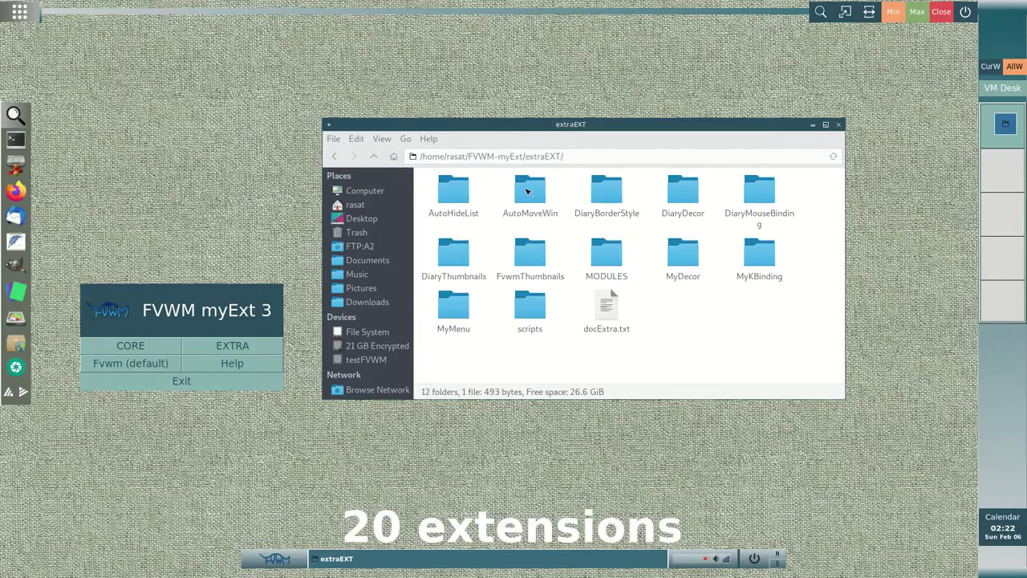
pyautogui.click(612, 258)
pyautogui.doubleClick(610, 258)
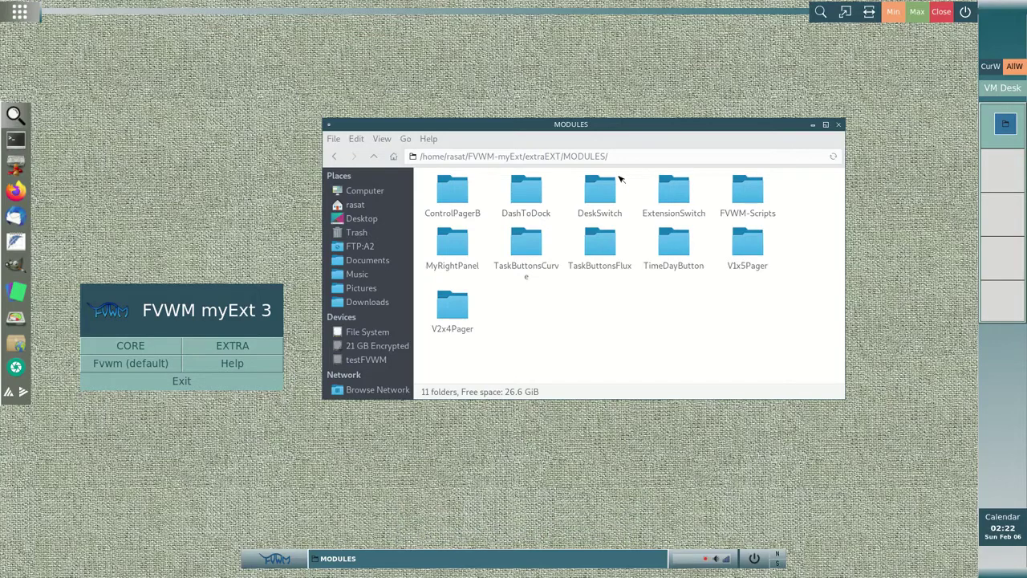
pyautogui.click(525, 192)
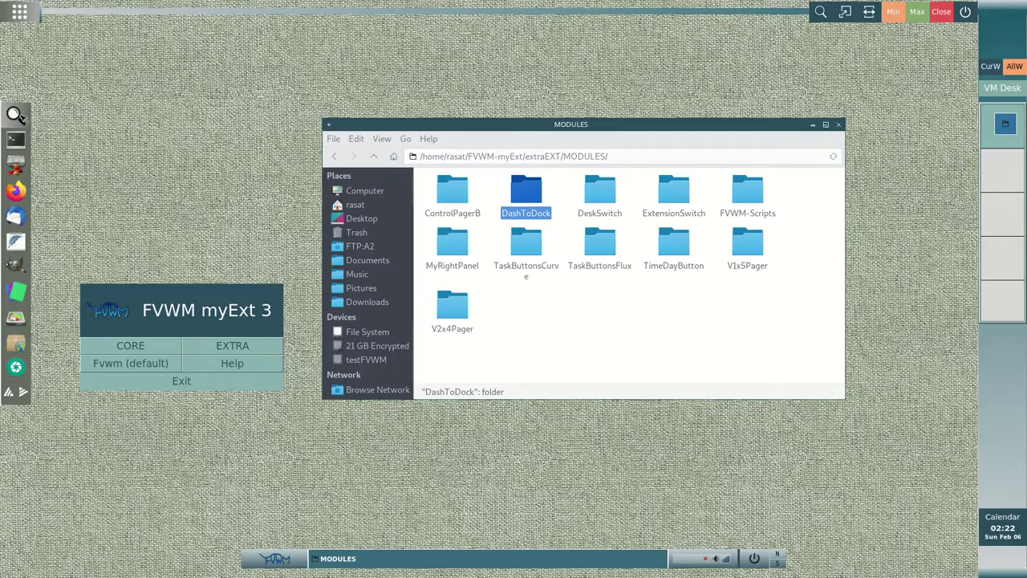
pyautogui.click(17, 116)
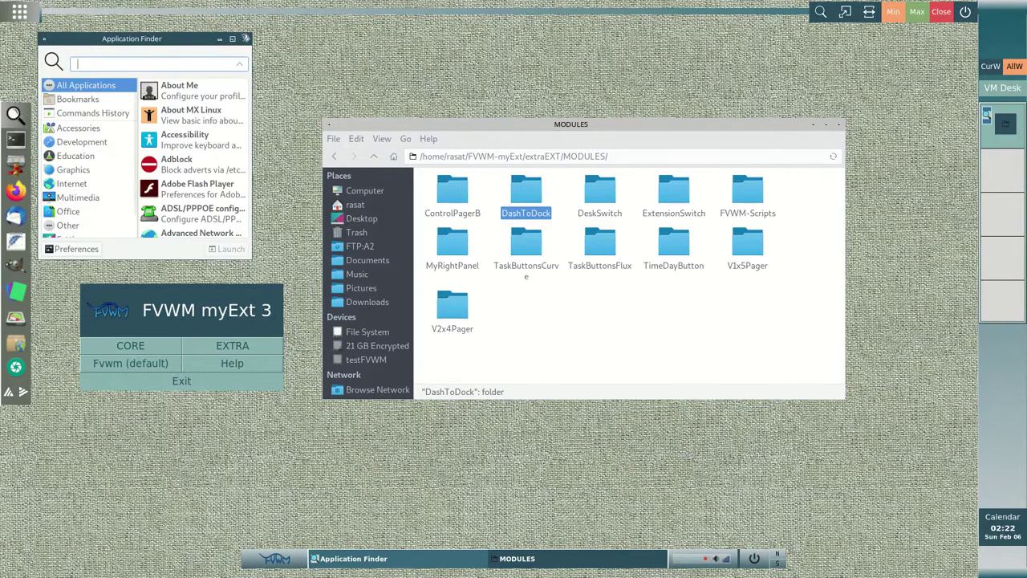
# Close Application Finder and move the launcher dock to the top, then right edge.
pyautogui.click(245, 39)
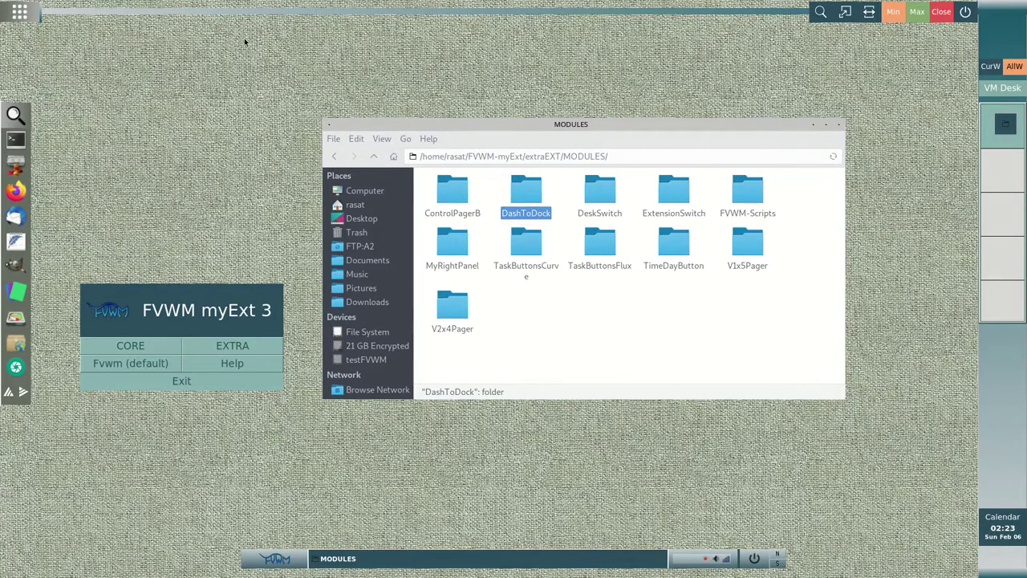
pyautogui.click(9, 393)
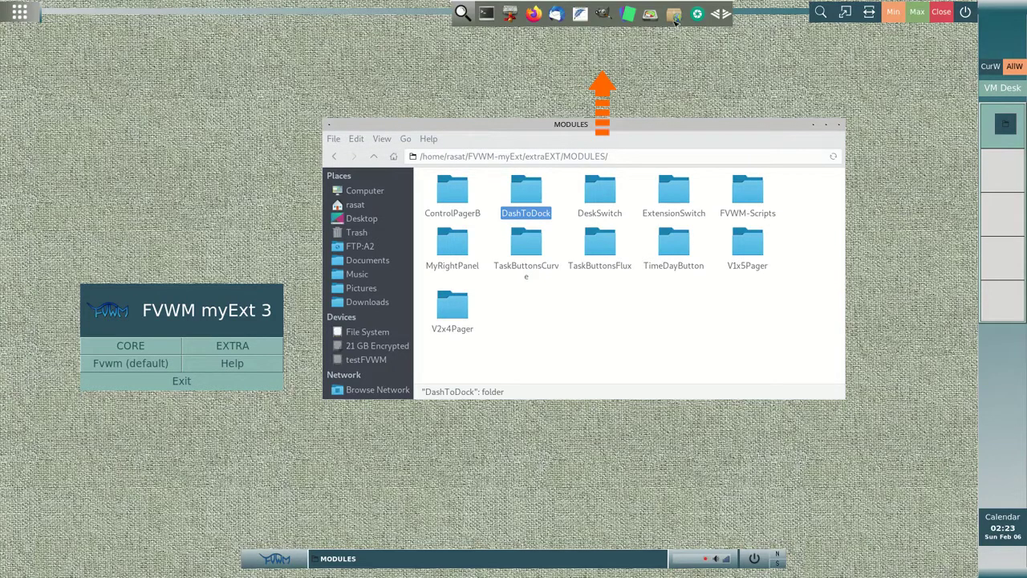
pyautogui.click(729, 14)
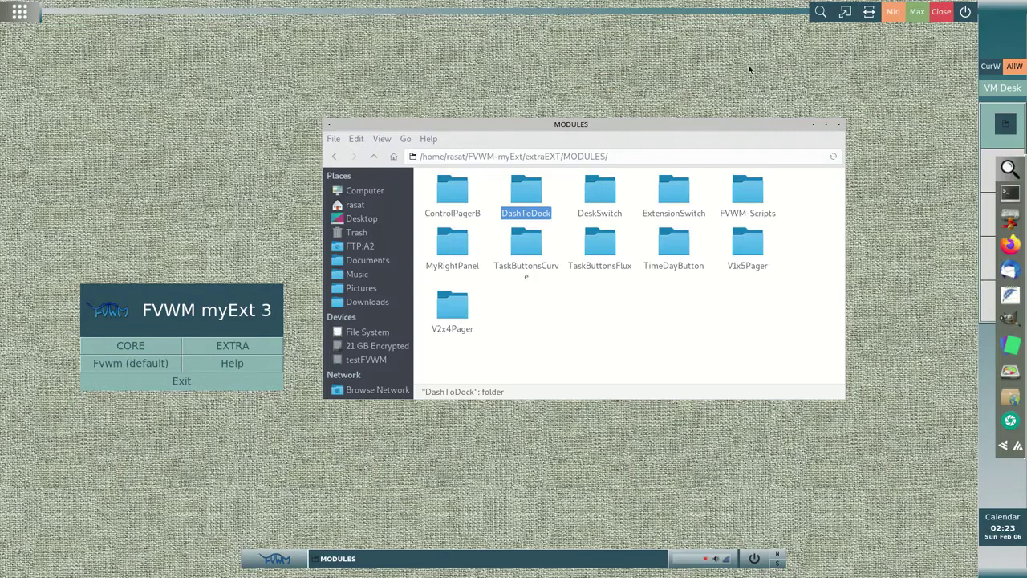
# Return the dock to the left edge, select TaskButtonsFlux, and open the taskbar FVWM menu.
pyautogui.click(1004, 443)
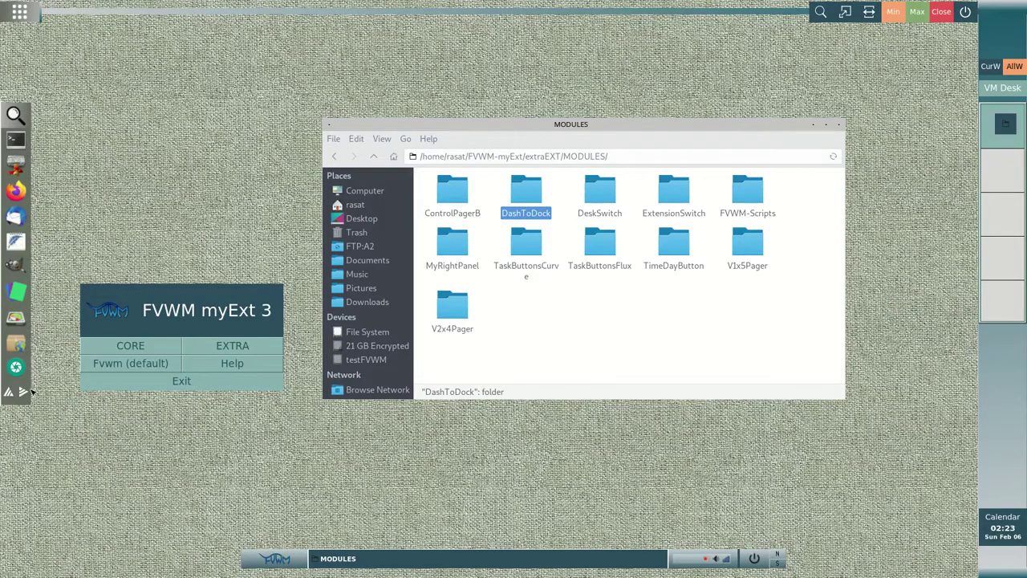
pyautogui.click(607, 273)
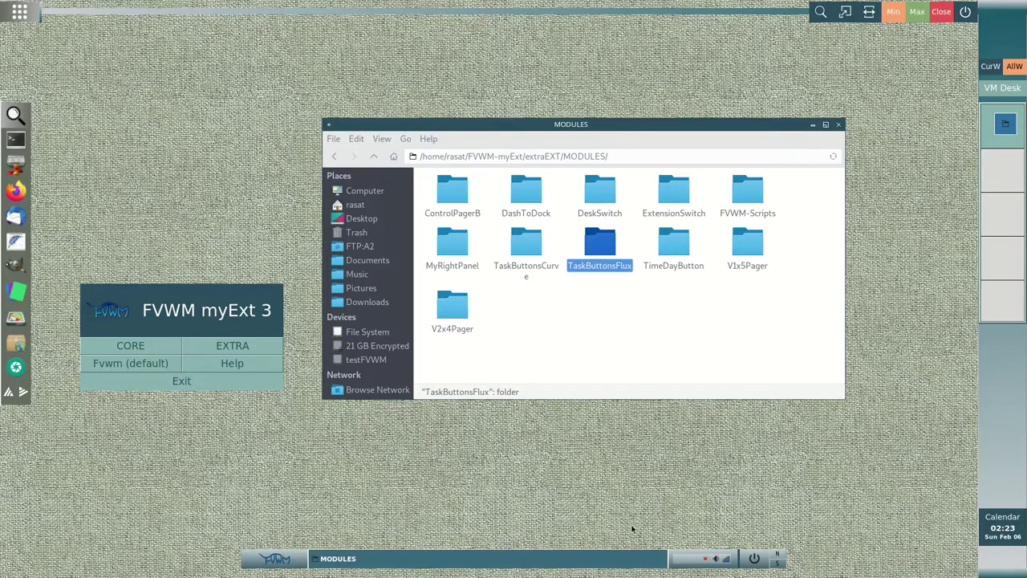
pyautogui.click(276, 559)
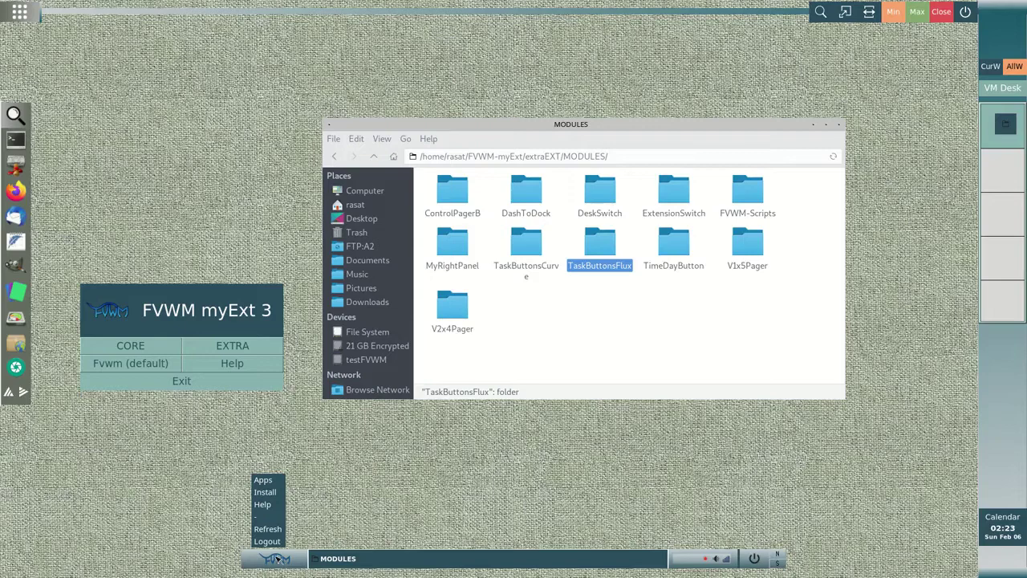
# Open the myExt 2.2 help image and set the desktop wallpaper to Blue.
pyautogui.click(264, 505)
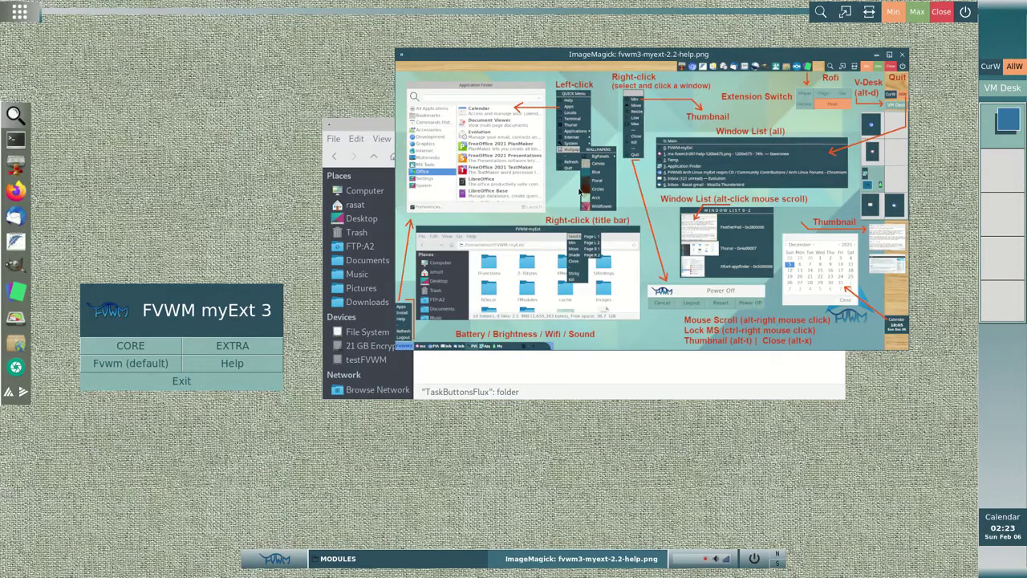
pyautogui.click(119, 65)
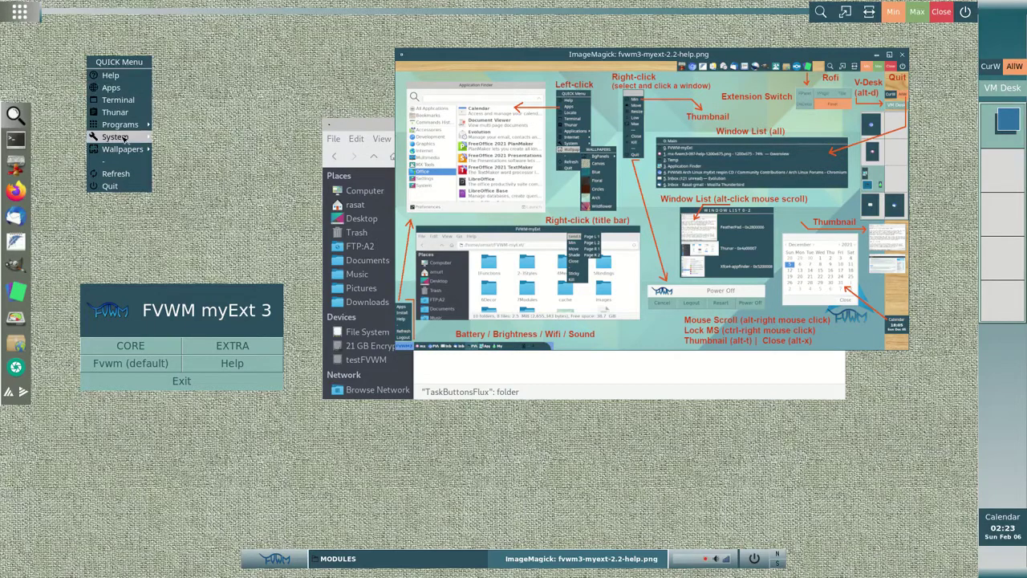
pyautogui.moveTo(128, 149)
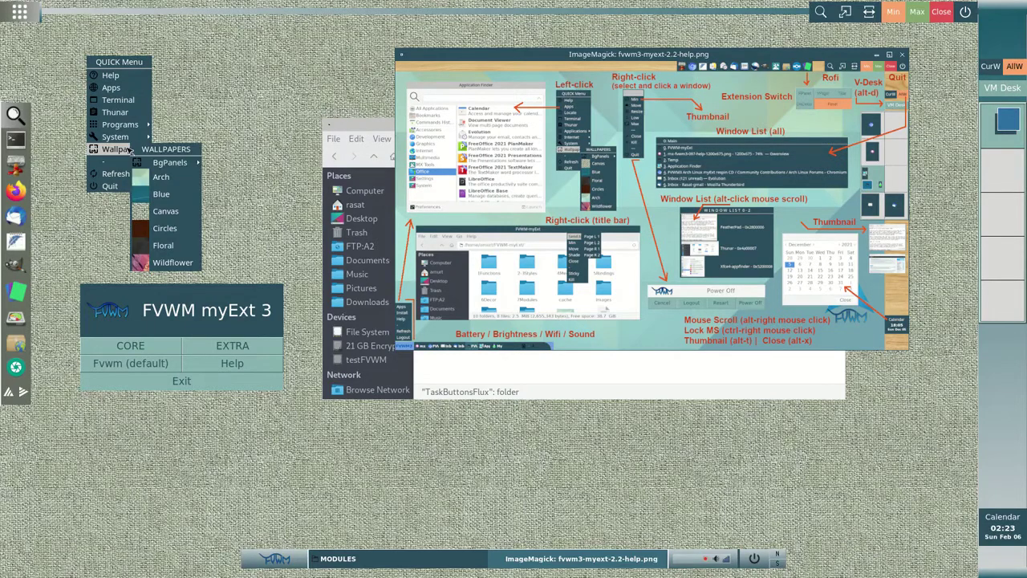
pyautogui.click(162, 195)
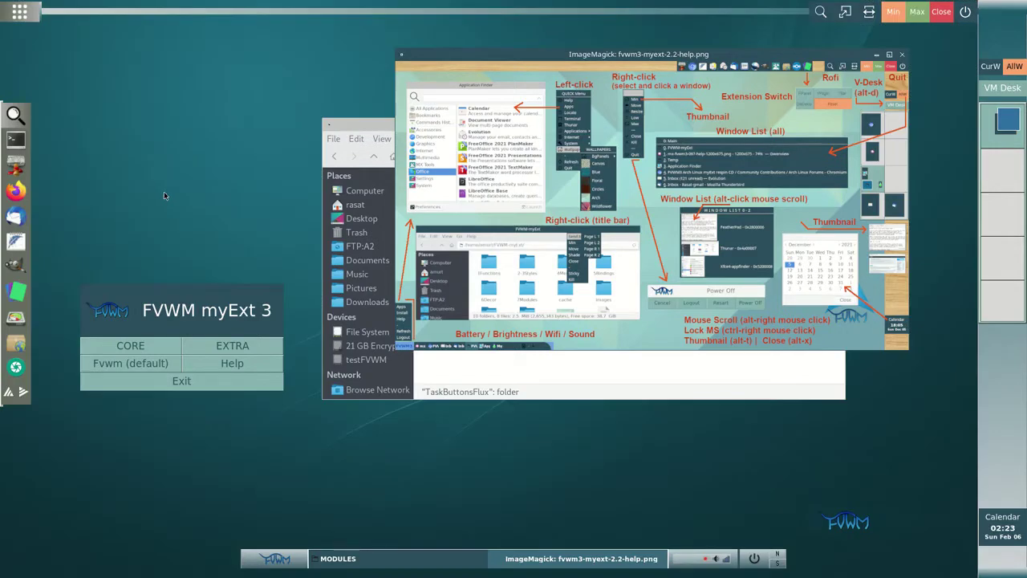
# Give the panels the StickW wooden texture from the QUICK Menu.
pyautogui.click(120, 115)
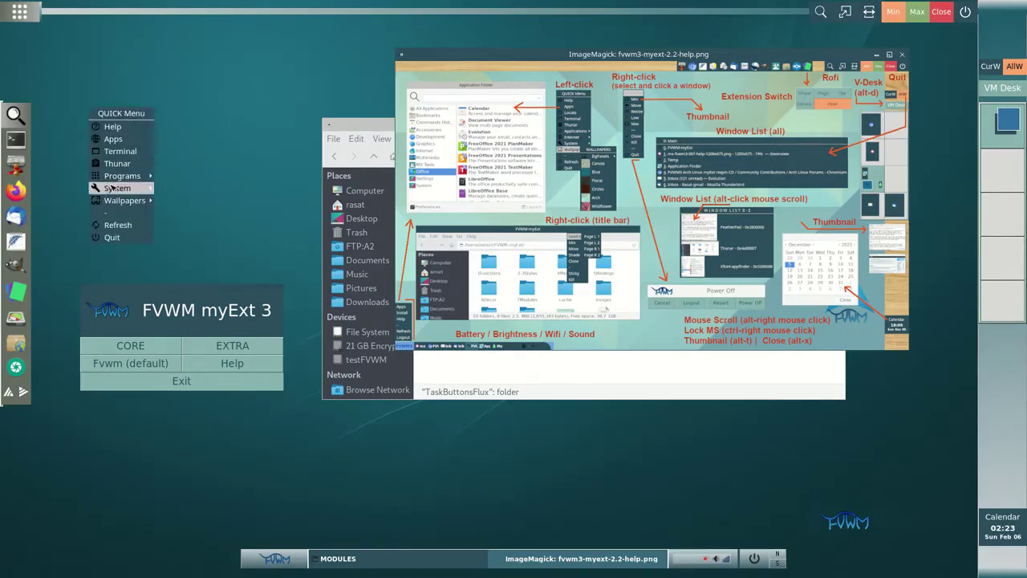
pyautogui.moveTo(115, 199)
pyautogui.moveTo(173, 214)
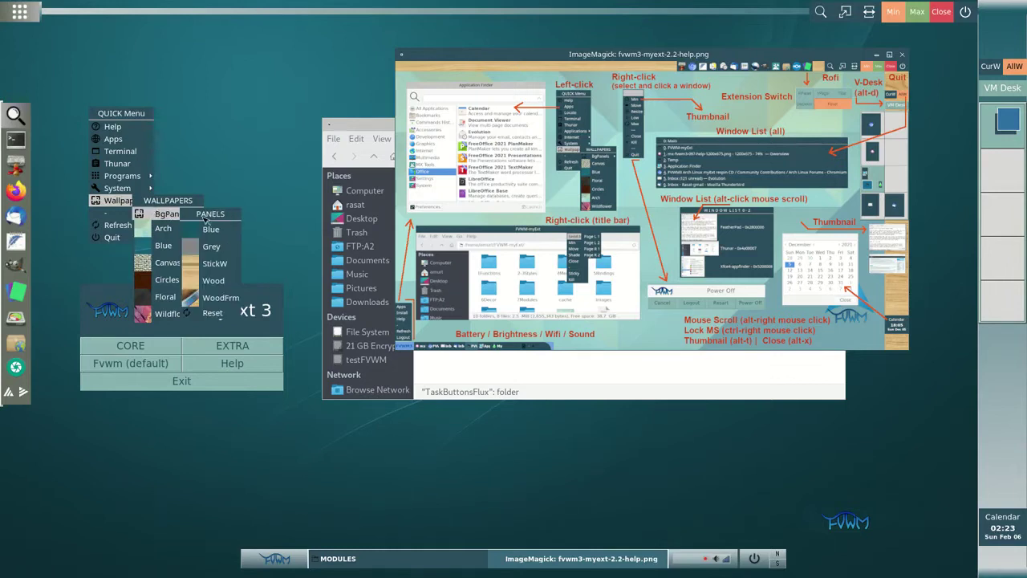
pyautogui.click(216, 264)
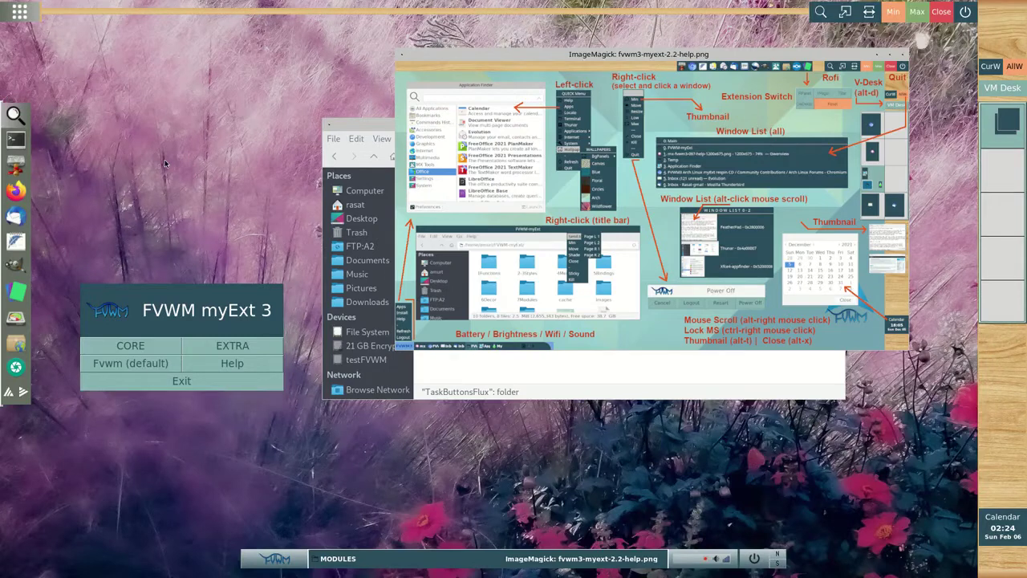
# Switch the wallpaper to the grey canvas texture and show thumbnails of open windows.
pyautogui.click(168, 182)
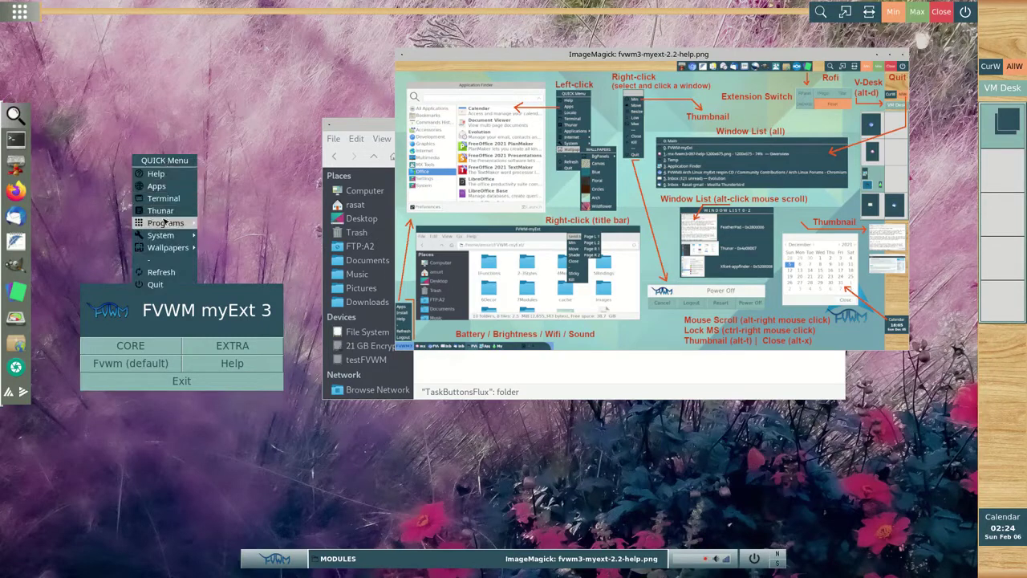
pyautogui.click(220, 265)
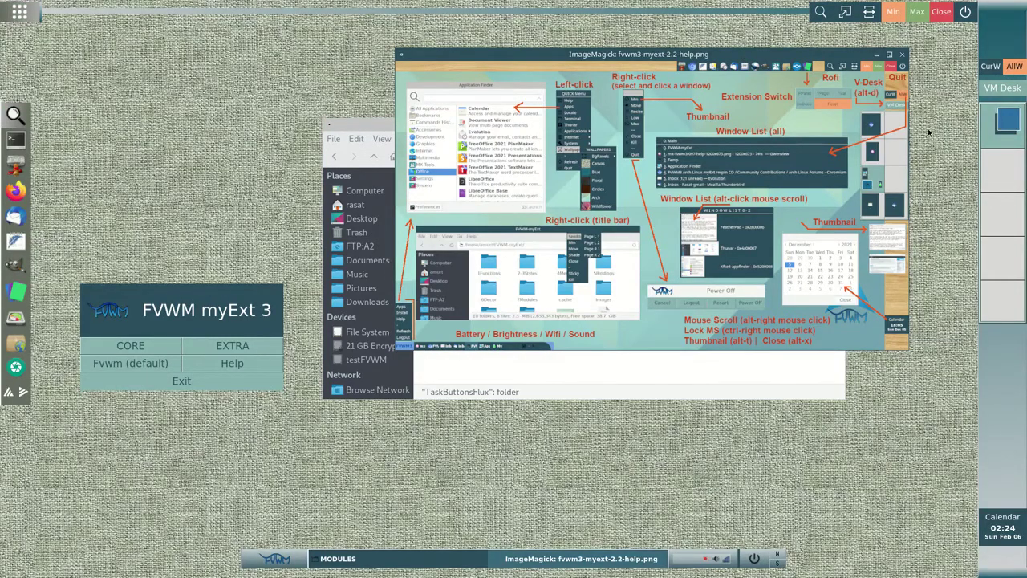
pyautogui.hotkey('alt', 'Tab')
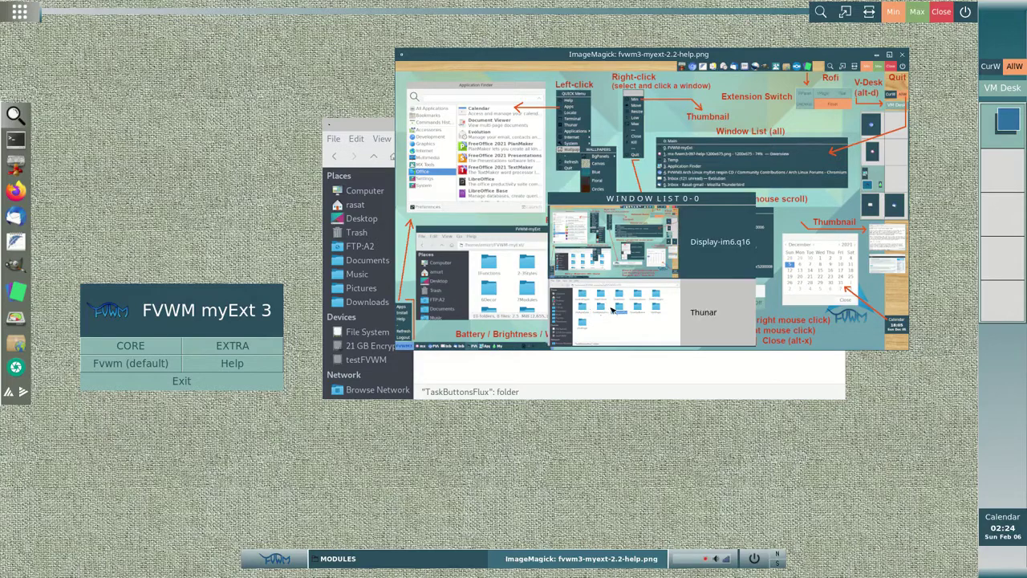
# Bring Thunar forward, open and close the overview list, and drag the ImageMagick window left.
pyautogui.click(619, 304)
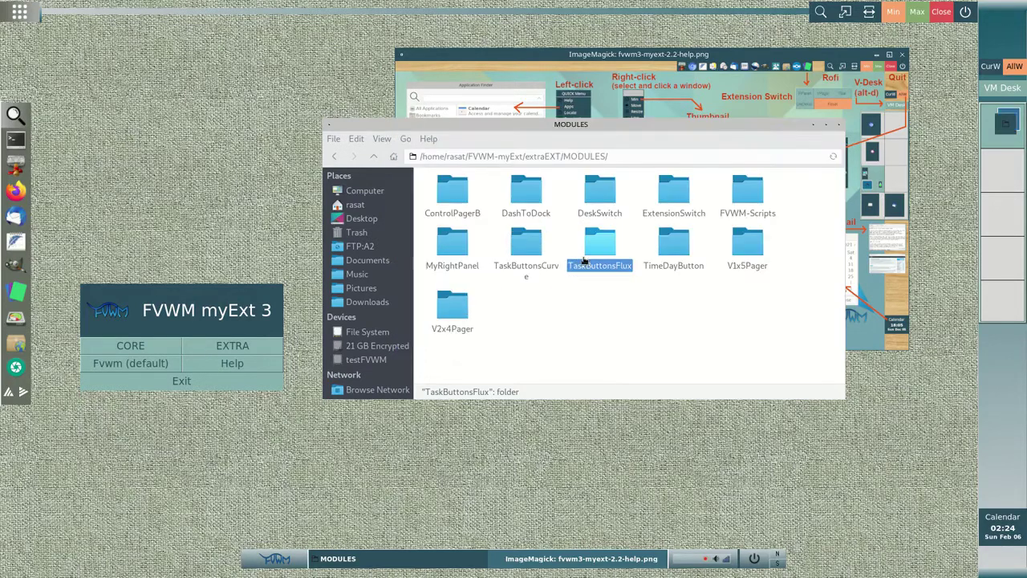
pyautogui.click(14, 11)
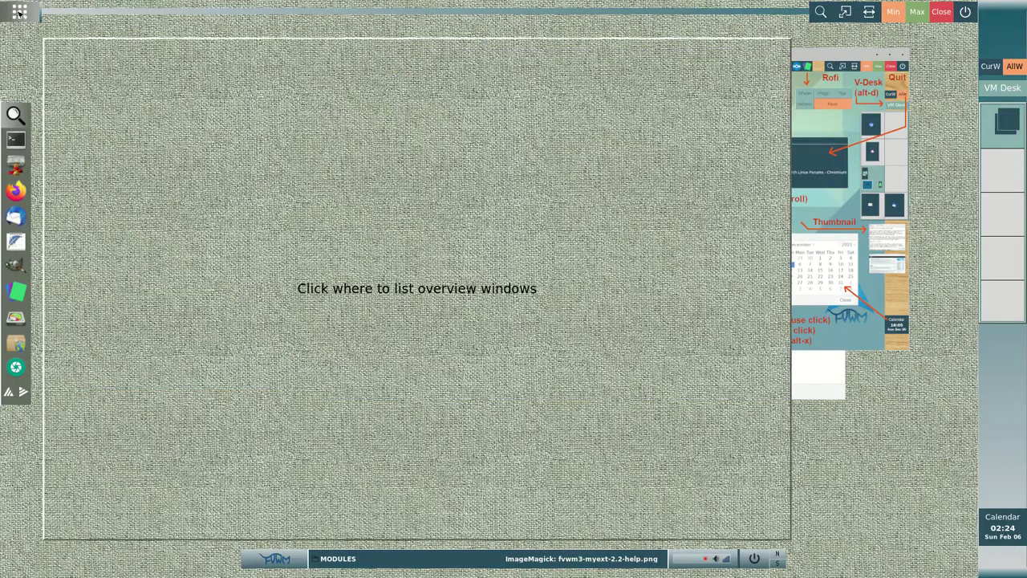
pyautogui.click(257, 133)
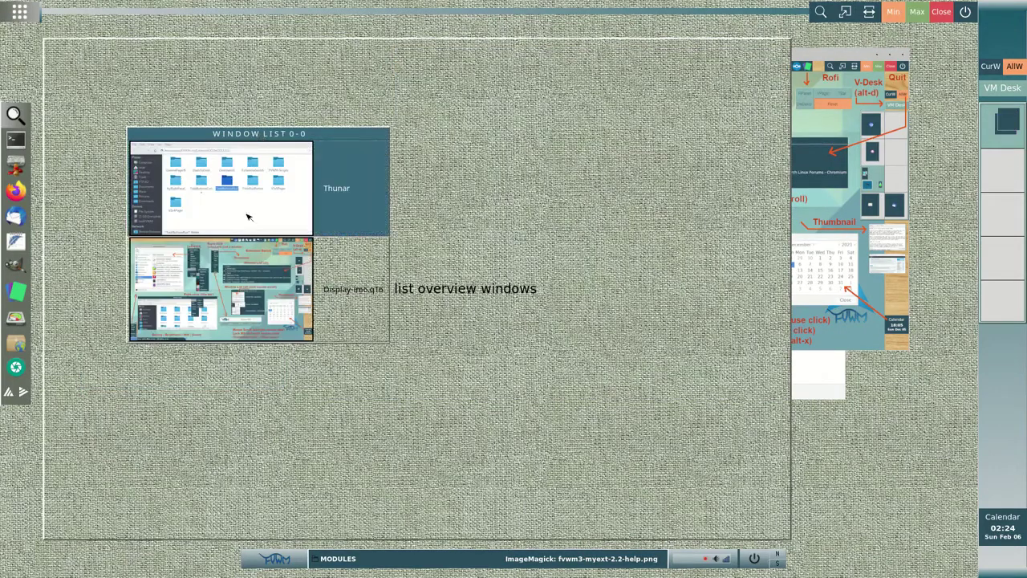
pyautogui.click(248, 229)
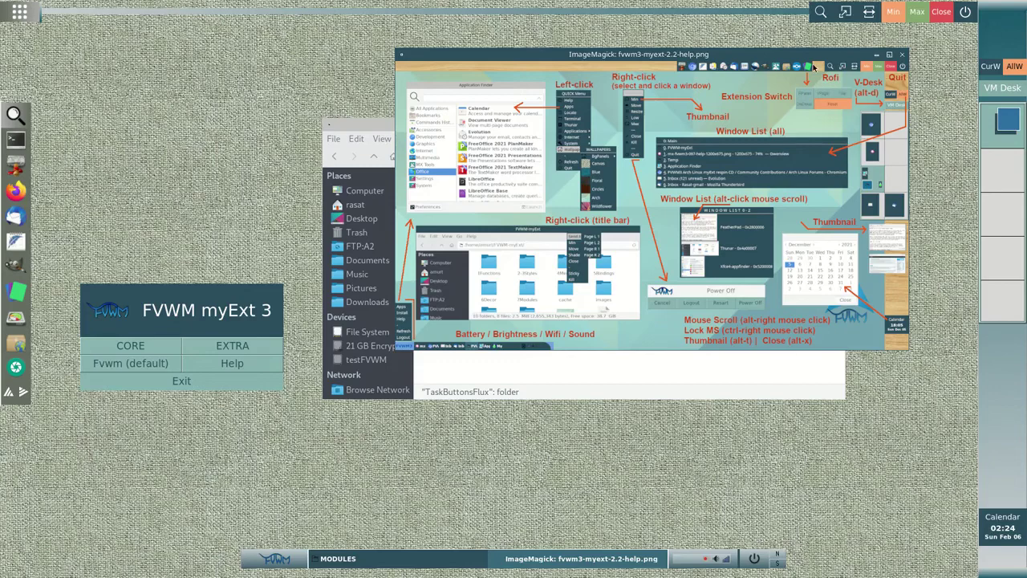
pyautogui.moveTo(811, 56); pyautogui.dragTo(699, 54)
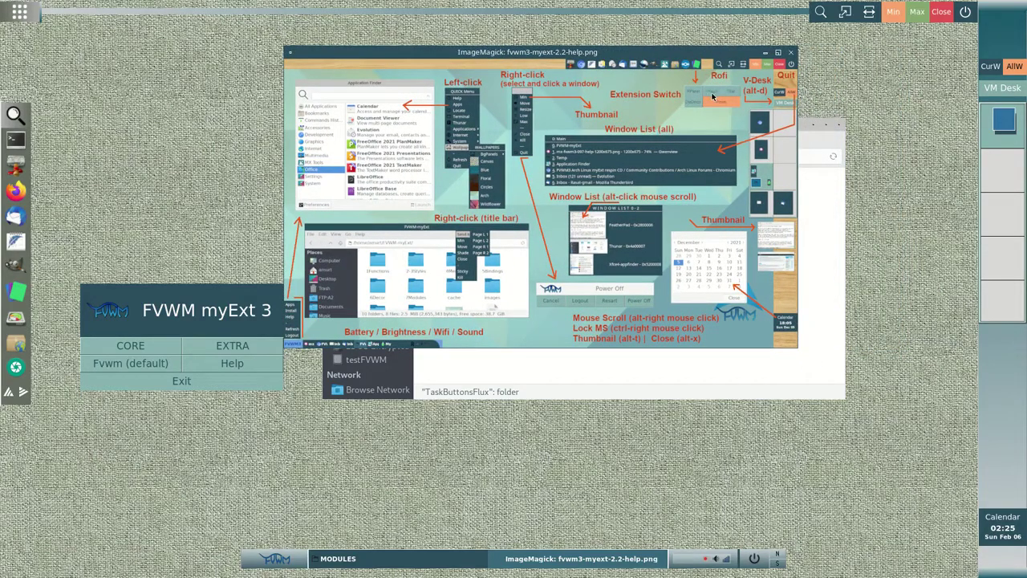
pyautogui.click(17, 288)
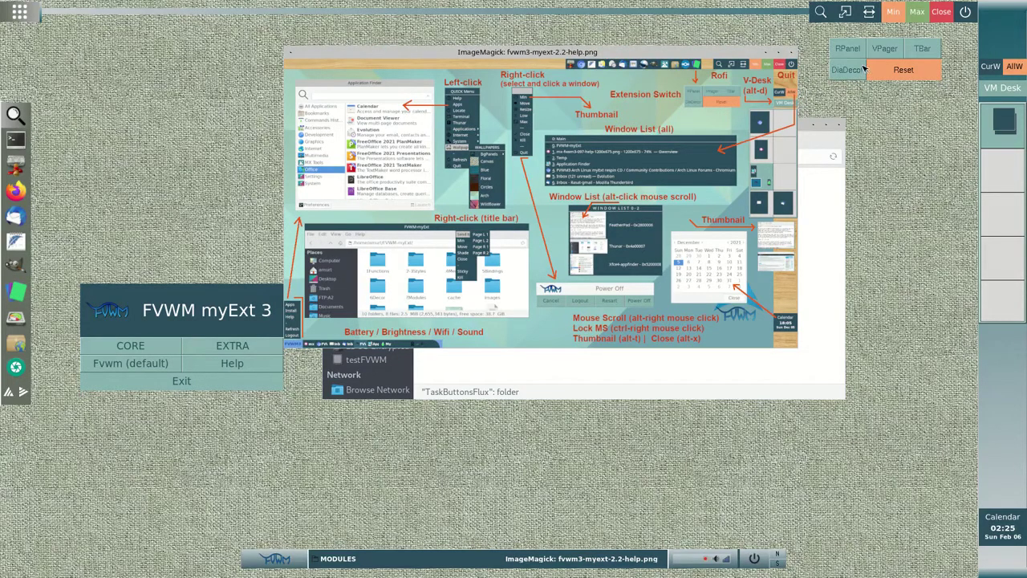
pyautogui.click(847, 48)
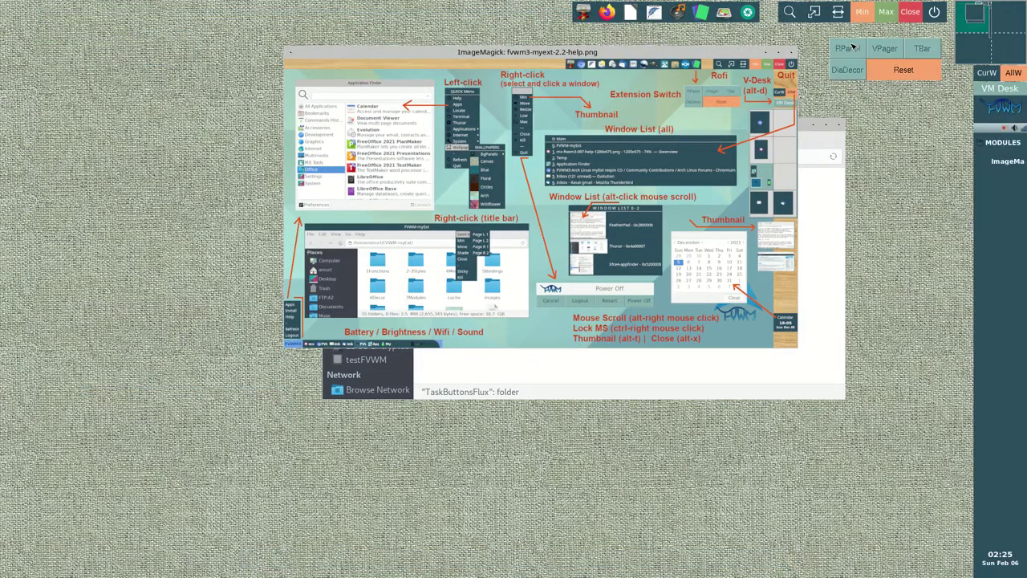
pyautogui.click(885, 49)
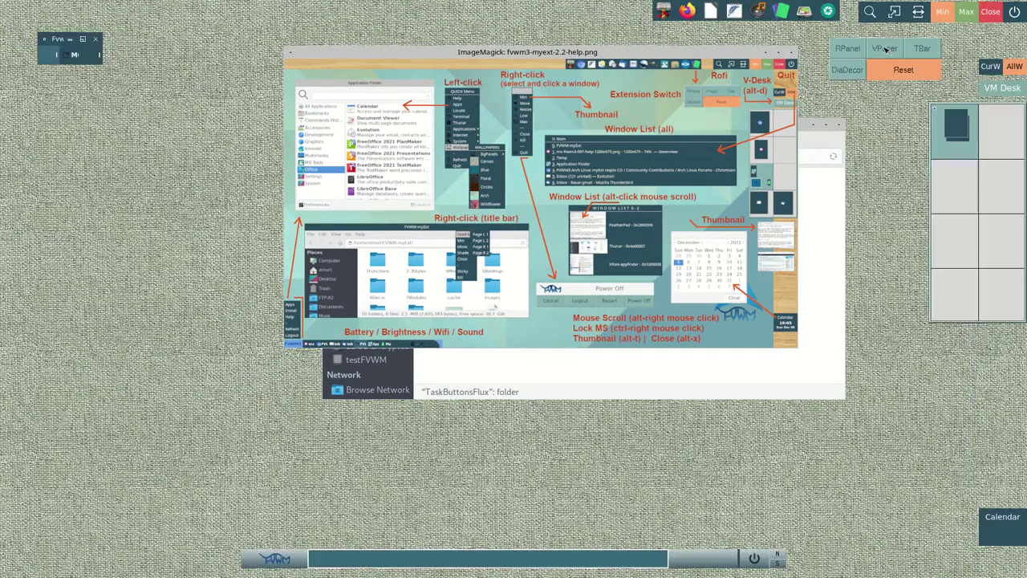
pyautogui.click(922, 48)
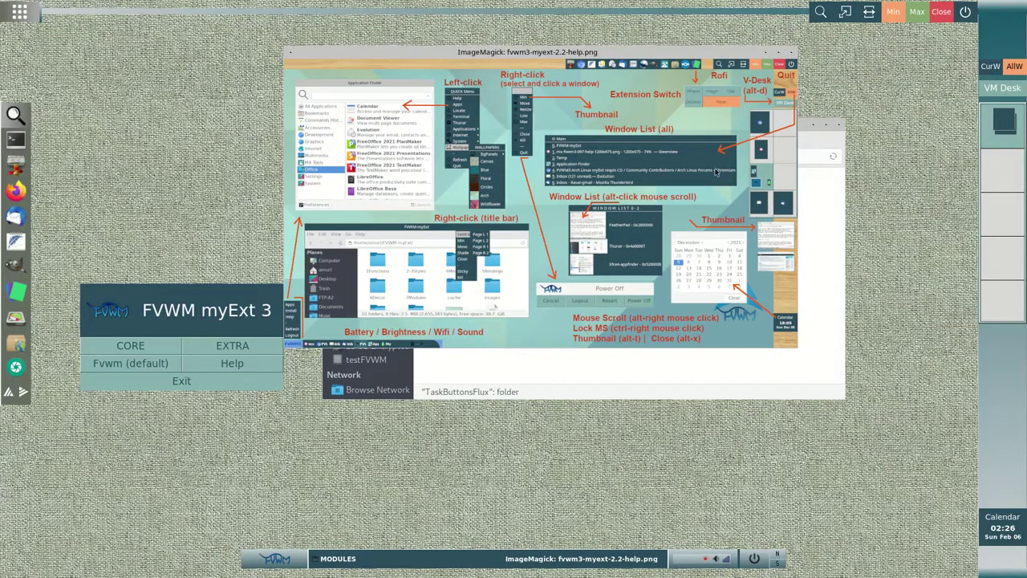
# Thumbnail the ImageMagick help and MODULES windows, then restore both with MODULES in front.
pyautogui.hotkey('alt', 't')
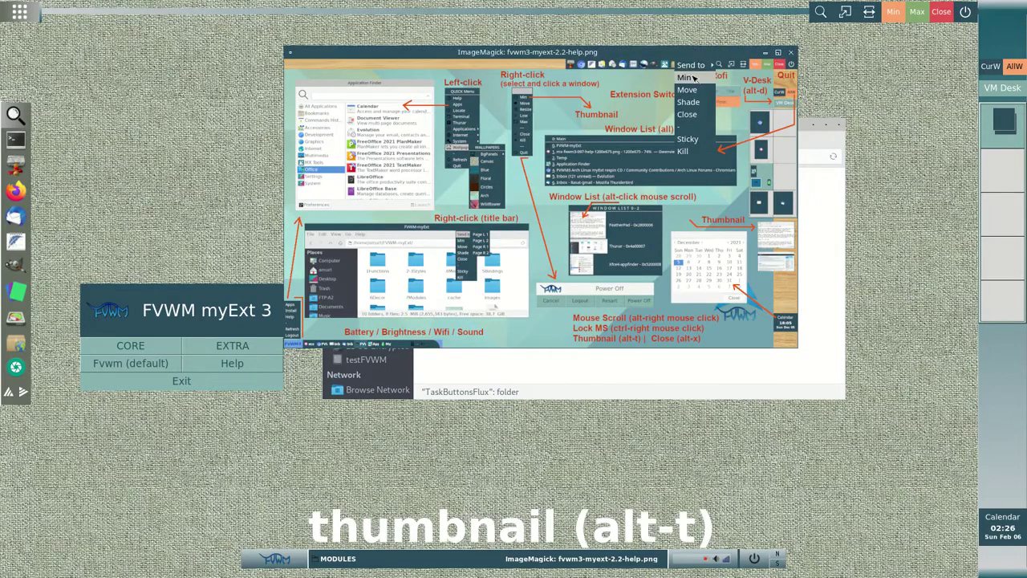
pyautogui.rightClick(692, 126)
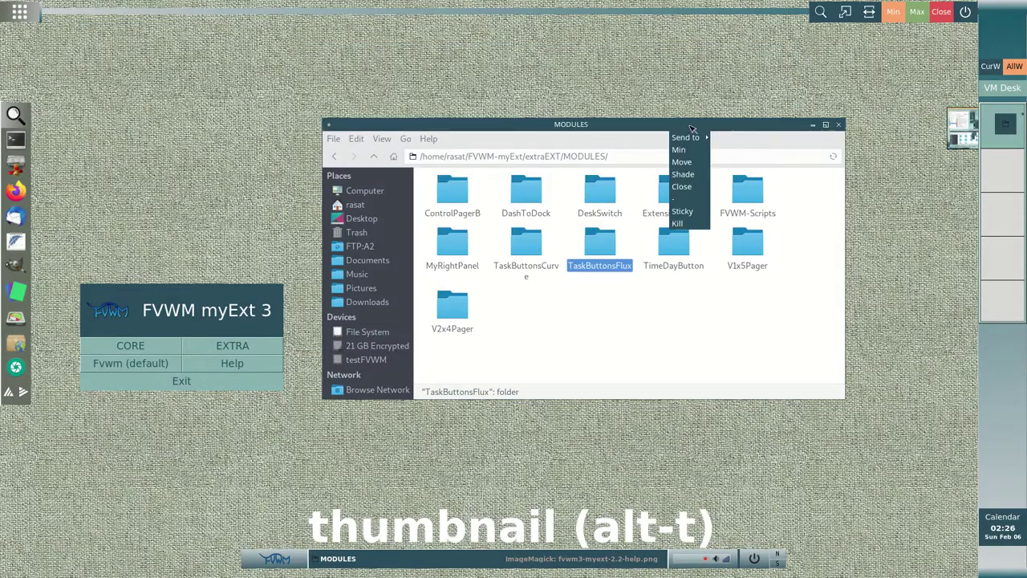
pyautogui.click(699, 149)
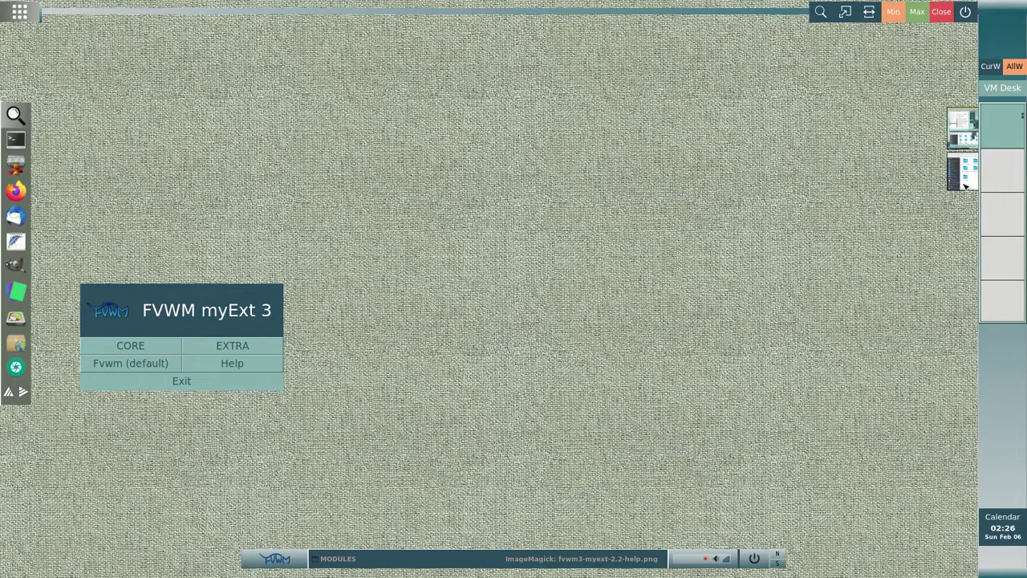
pyautogui.click(971, 126)
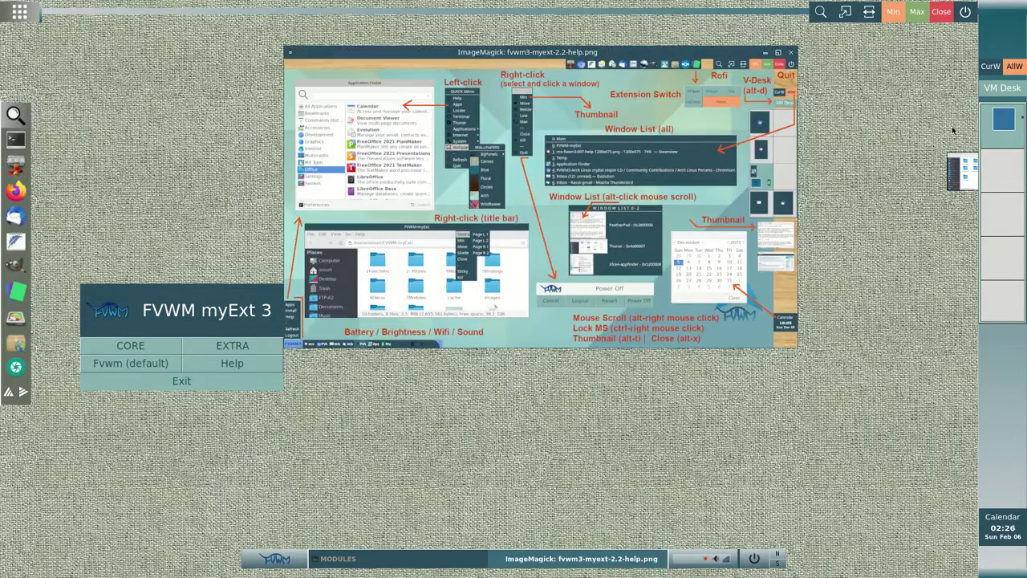
pyautogui.click(965, 170)
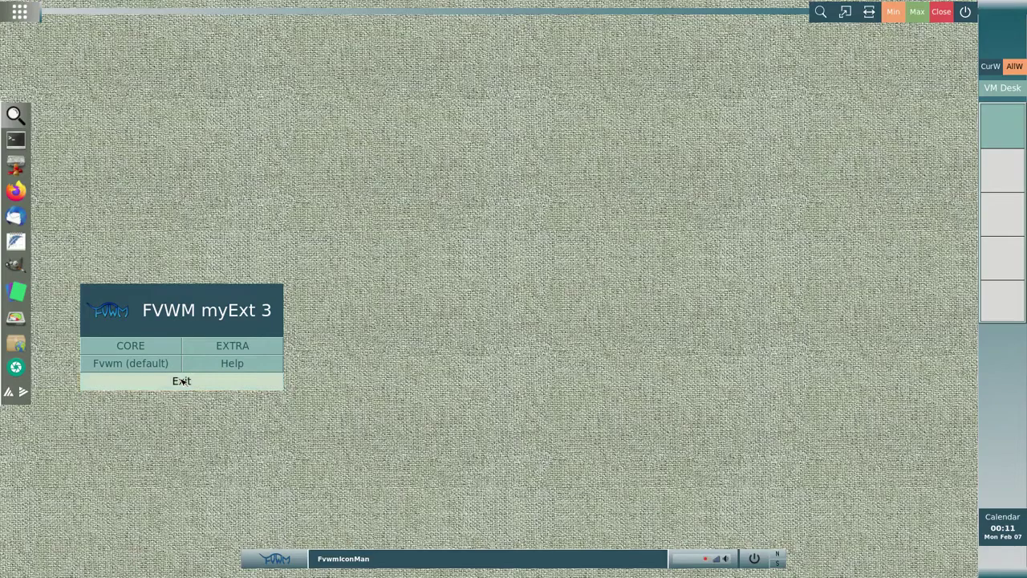
# Exit and quit the myExt 3 welcome dialog, then scroll through the newly opened UserExt.sys.
pyautogui.click(180, 380)
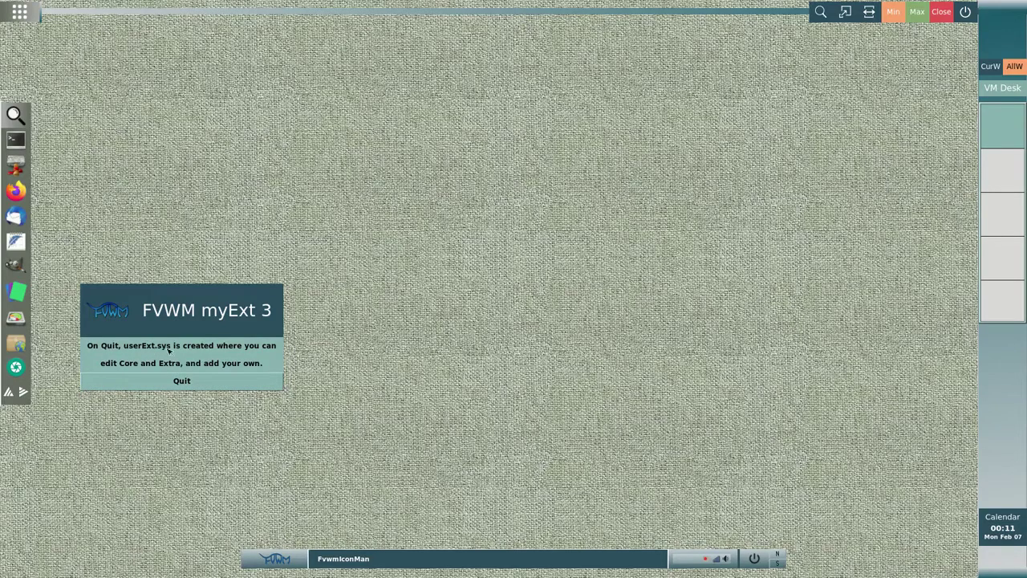
pyautogui.click(181, 381)
pyautogui.scroll(-2, 826, 168)
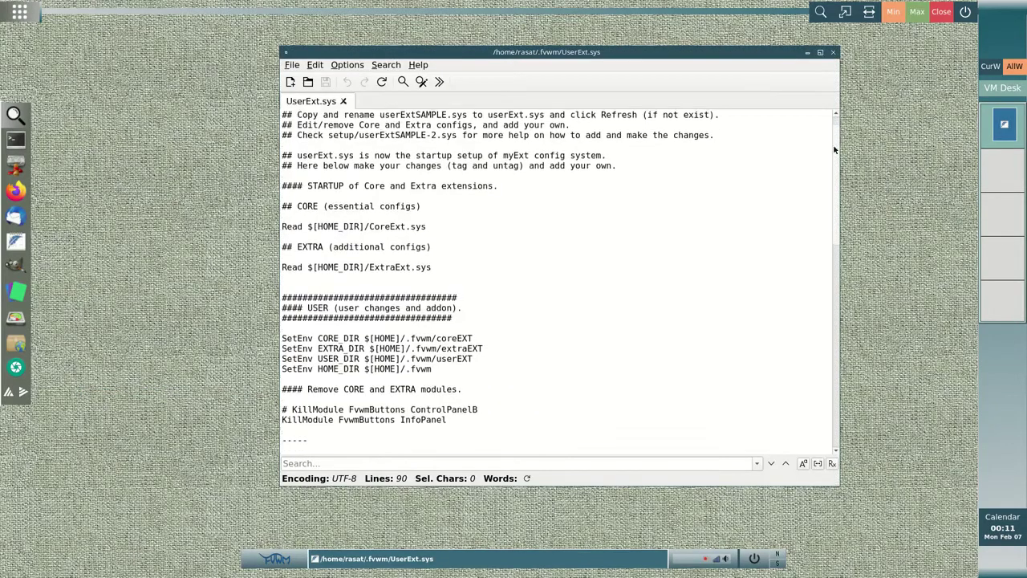
pyautogui.scroll(-8, 827, 169)
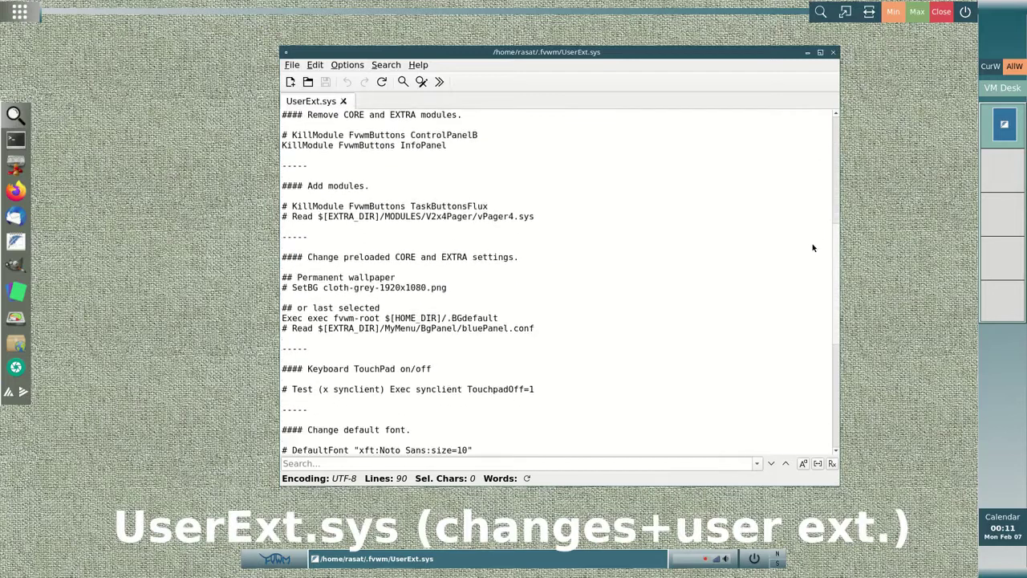
pyautogui.scroll(-9, 811, 252)
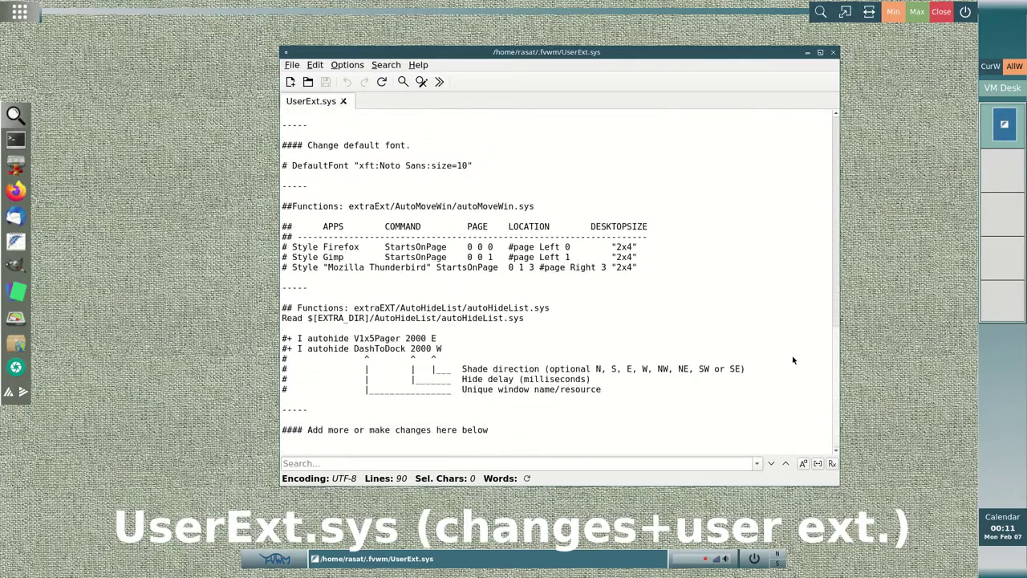
pyautogui.scroll(10, 792, 362)
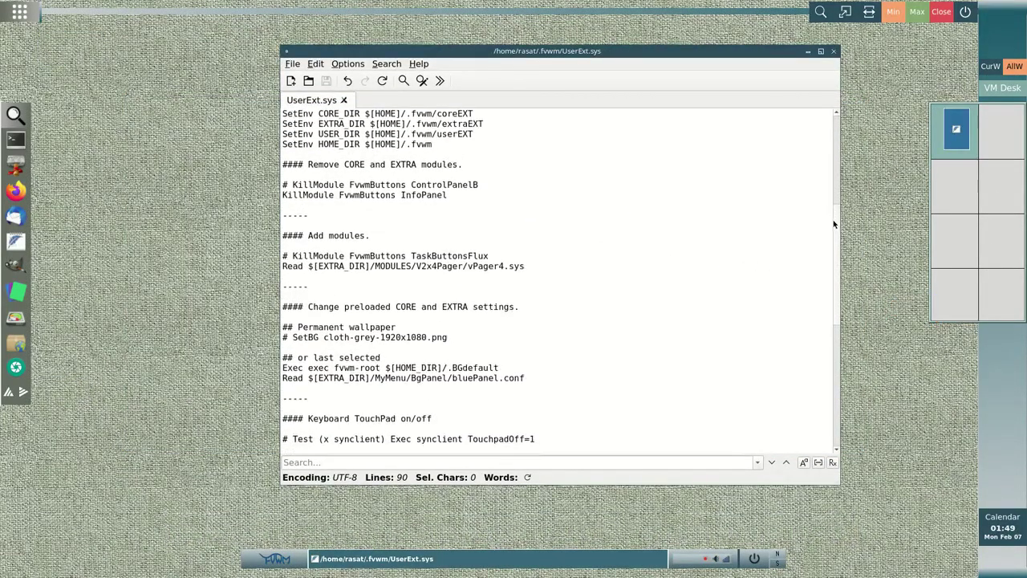
# Remove the leading # from the DashToDock autohide line (2000 W) in UserExt.sys.
pyautogui.moveTo(833, 224); pyautogui.dragTo(824, 342)
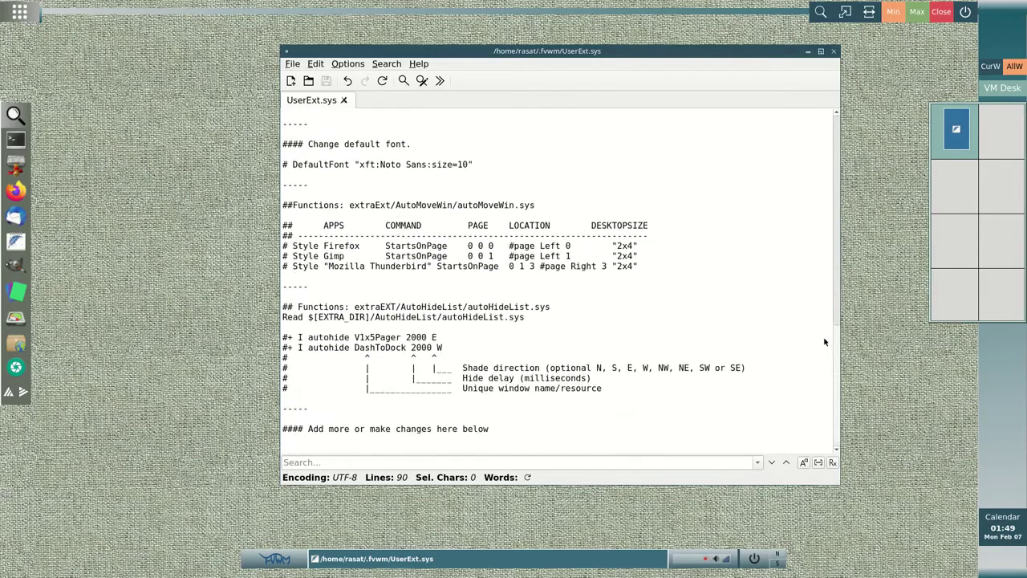
pyautogui.hotkey('shift', 'End')
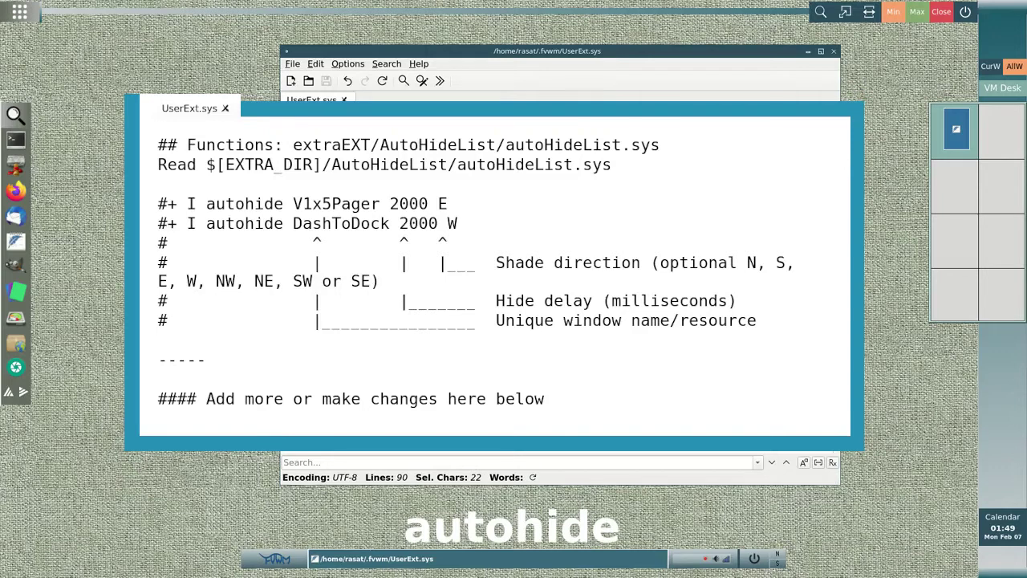
pyautogui.press('Home')
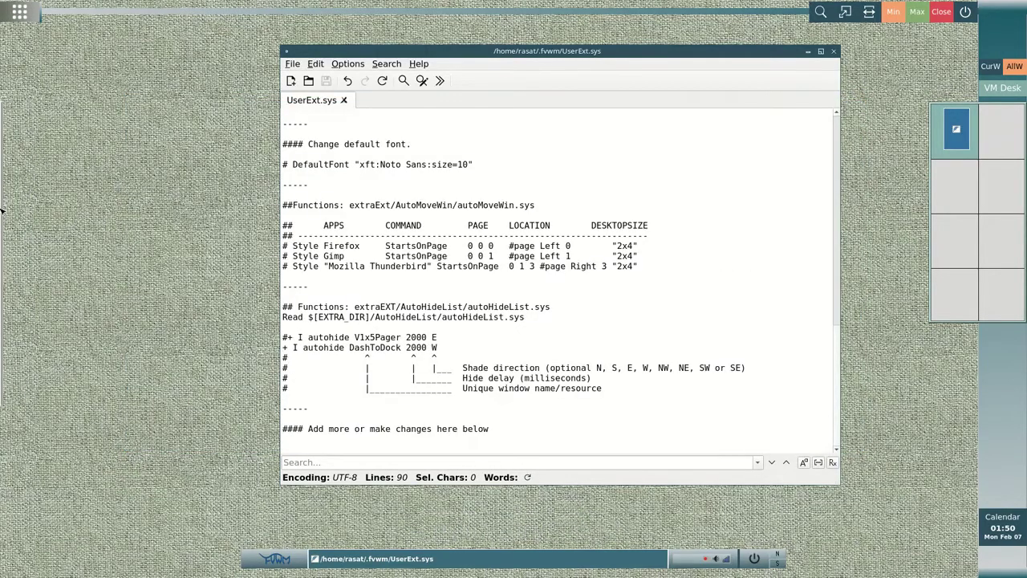
pyautogui.moveTo(1, 229)
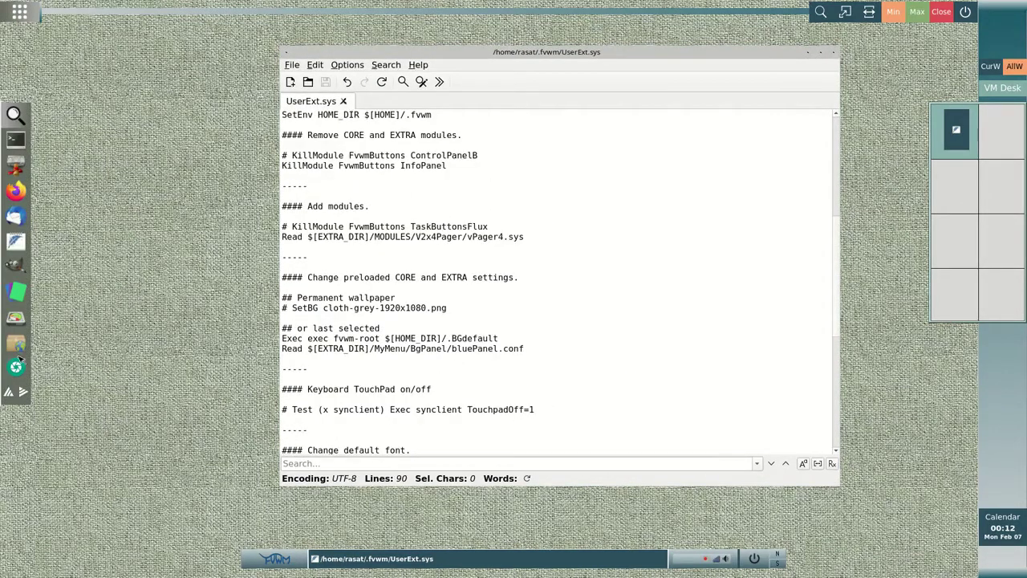
# Open a new Thunar tab and browse to FVWMext/extraEXT/MODULES.
pyautogui.click(16, 164)
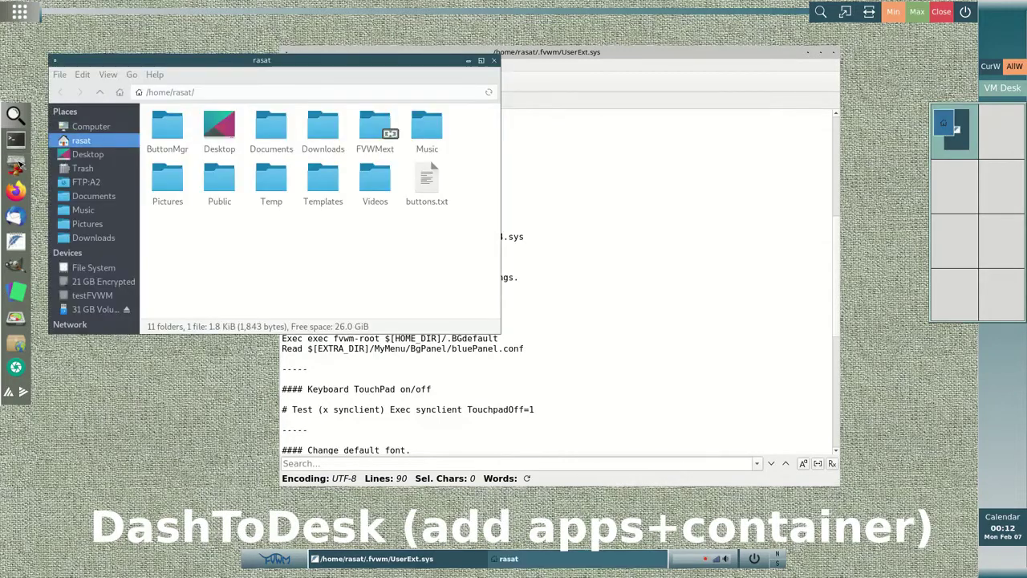
pyautogui.click(59, 74)
pyautogui.click(79, 91)
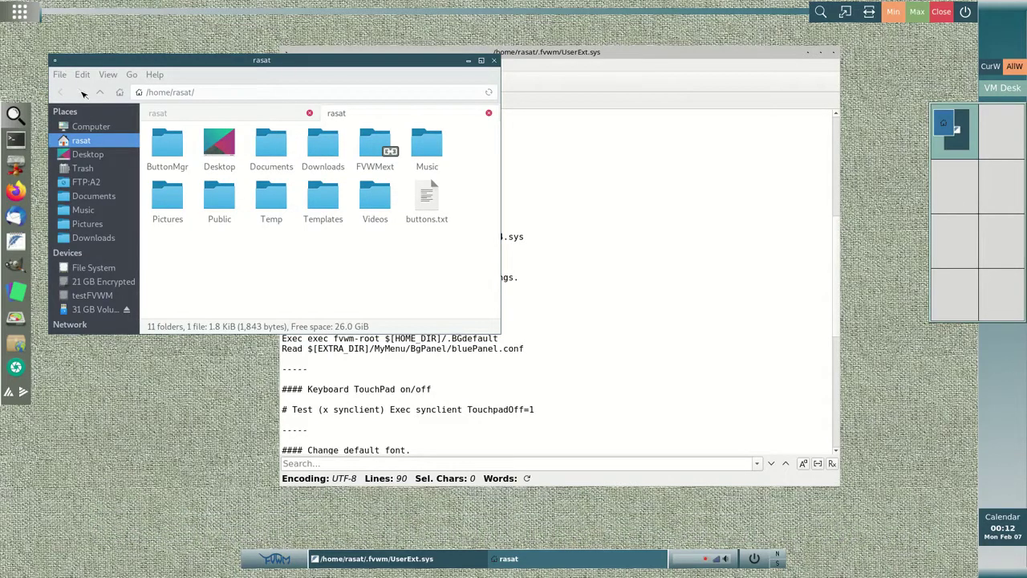
pyautogui.click(374, 142)
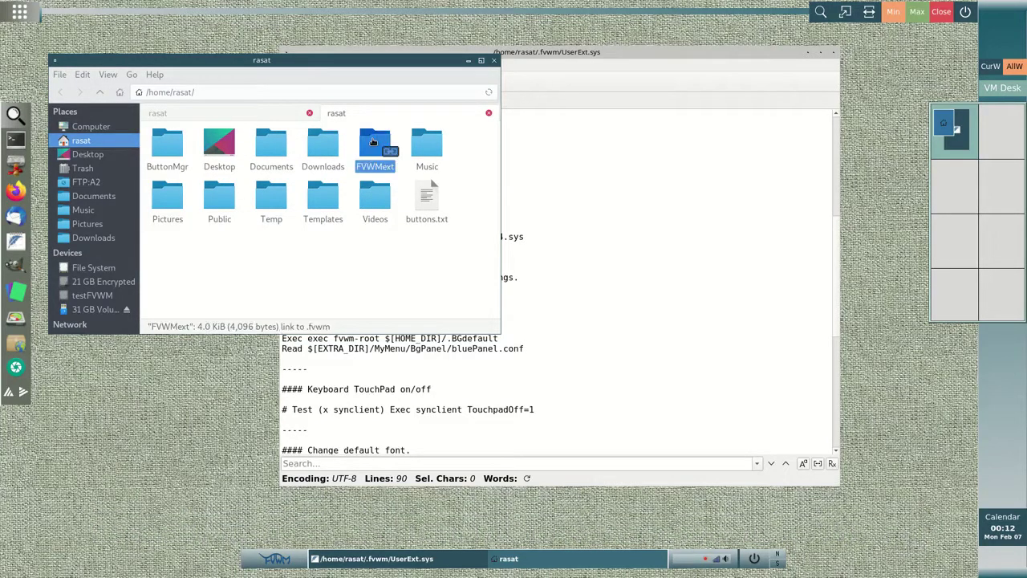
pyautogui.doubleClick(373, 142)
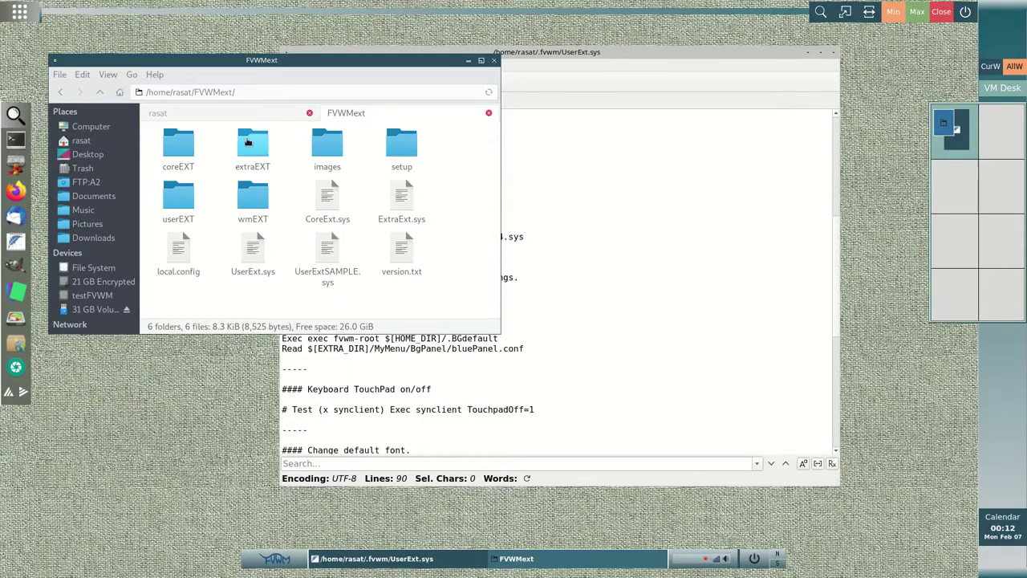
pyautogui.doubleClick(248, 141)
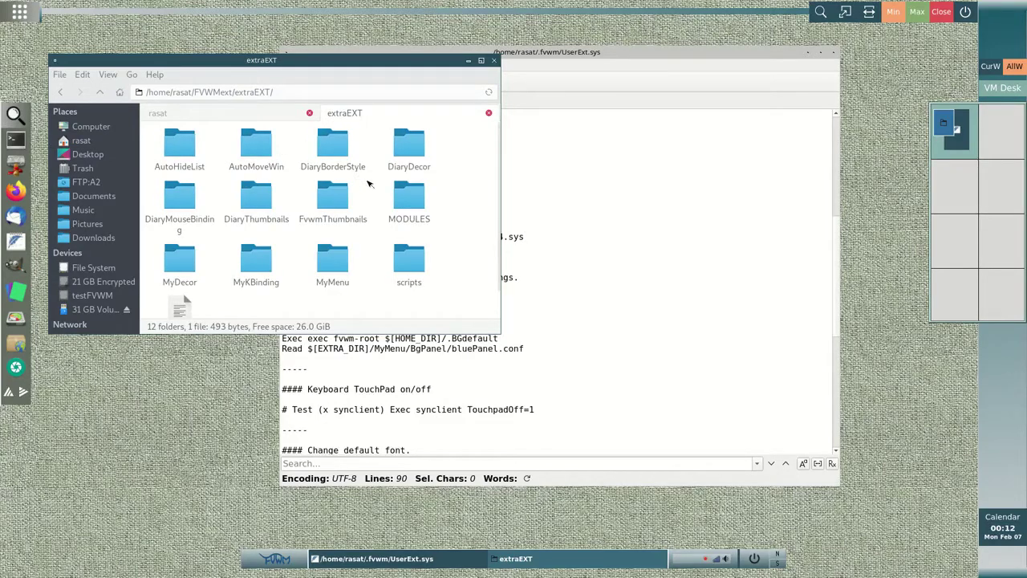
pyautogui.doubleClick(408, 196)
# Copy the DashToDock folder and paste it into userEXT/MODULES.
pyautogui.click(247, 144)
pyautogui.rightClick(248, 145)
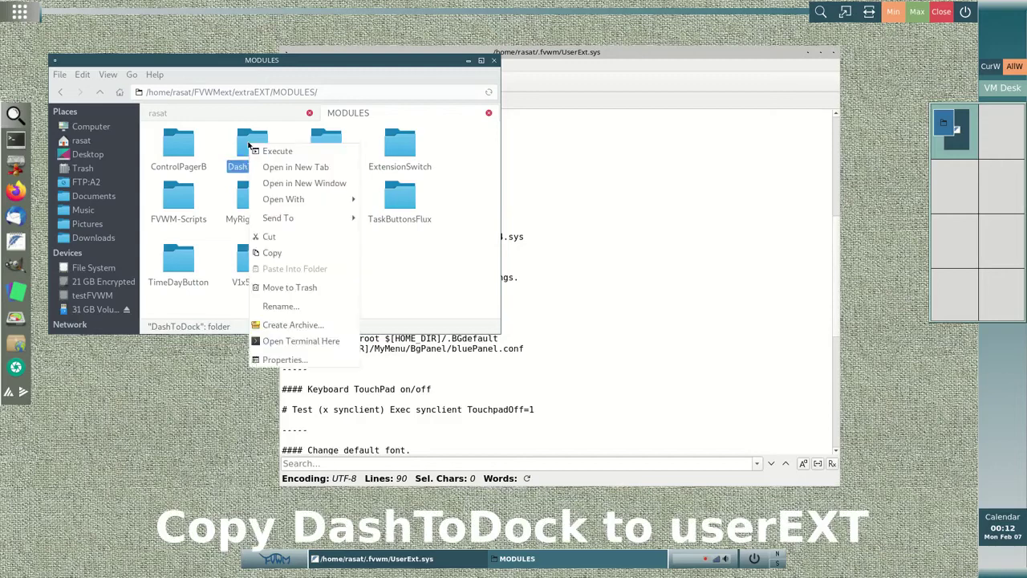
pyautogui.click(282, 254)
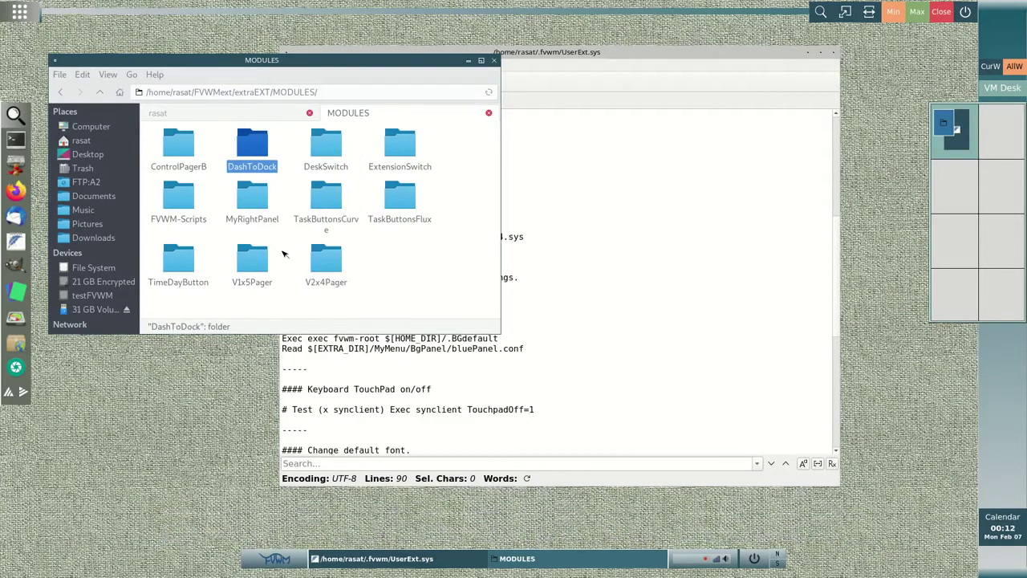
pyautogui.hotkey('alt', 'Tab')
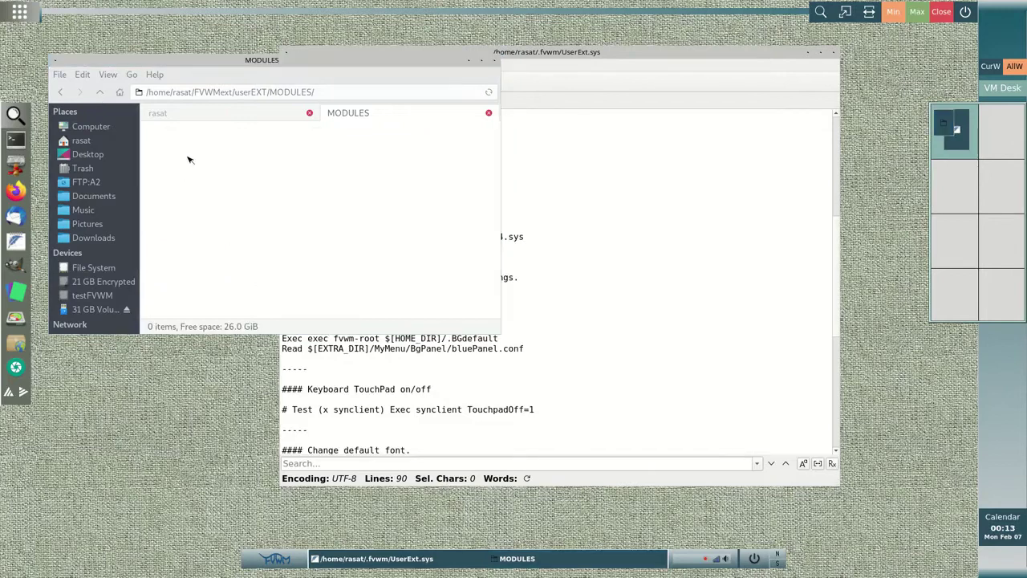
pyautogui.rightClick(229, 164)
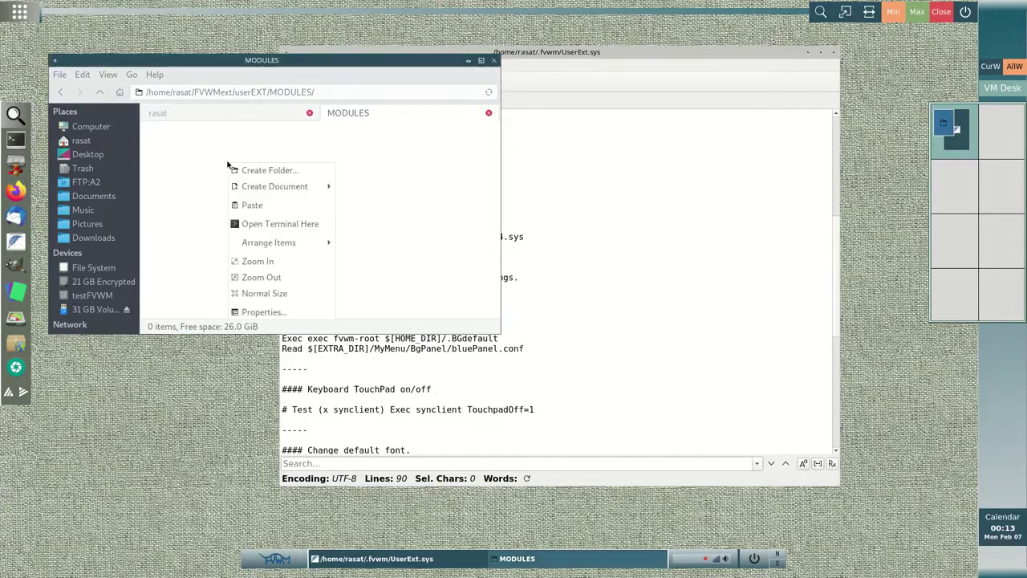
pyautogui.click(252, 206)
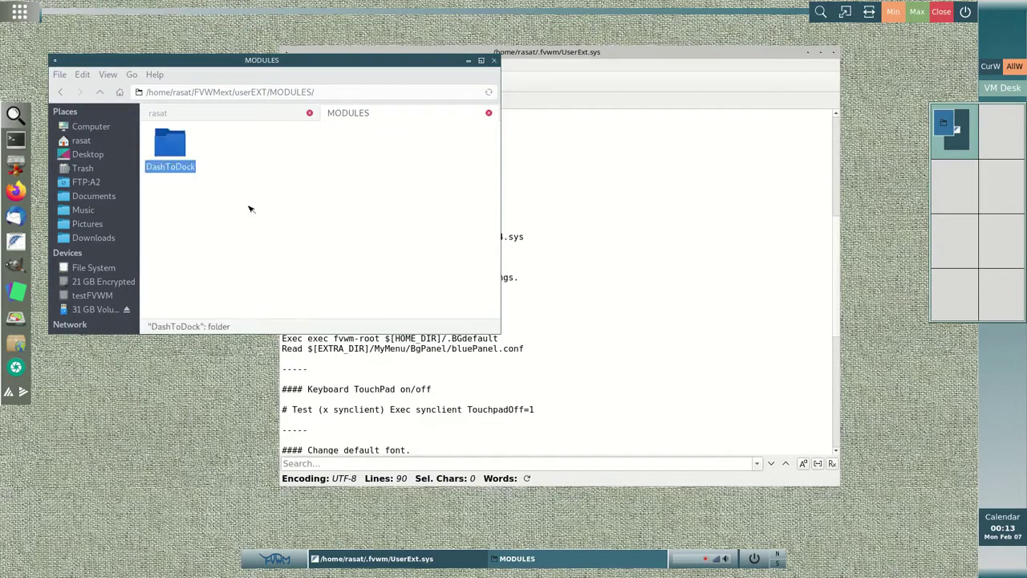
# Open dashToD.sys from the copied DashToDock folder in FeatherPad.
pyautogui.doubleClick(171, 146)
pyautogui.click(317, 155)
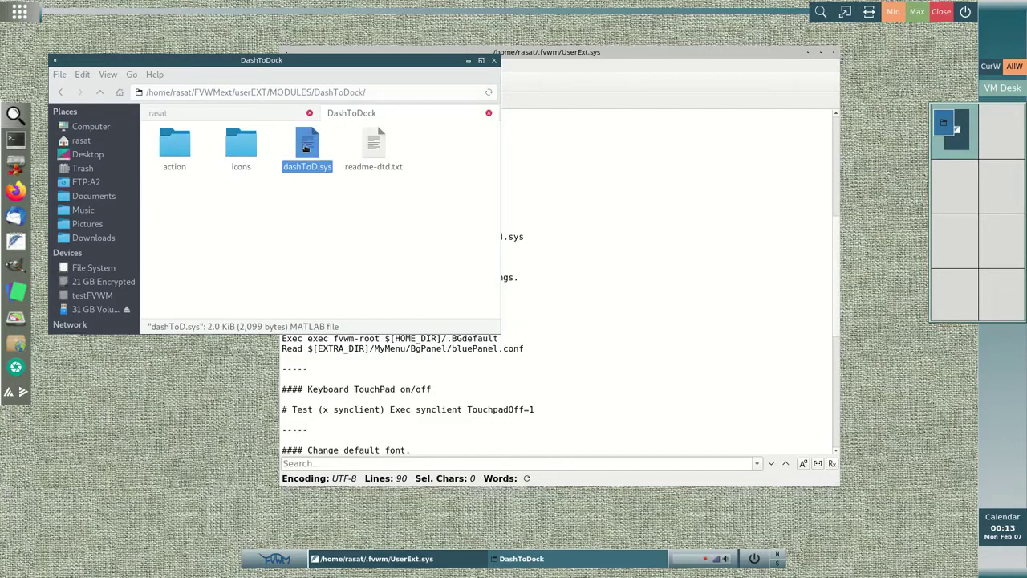
pyautogui.doubleClick(306, 149)
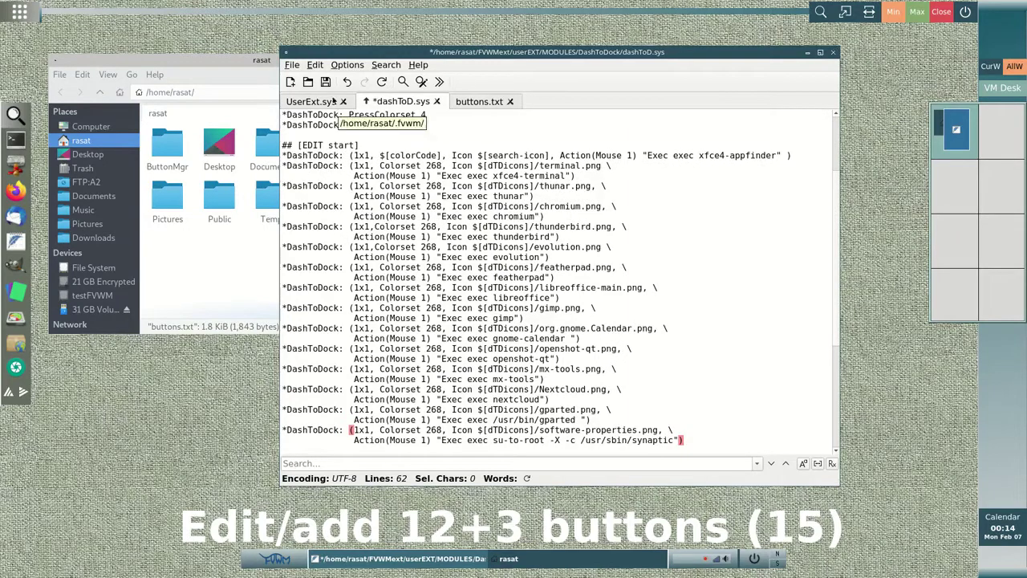
# Save dashToD.sys and open readme-dtd.txt from the DashToDock folder.
pyautogui.click(325, 84)
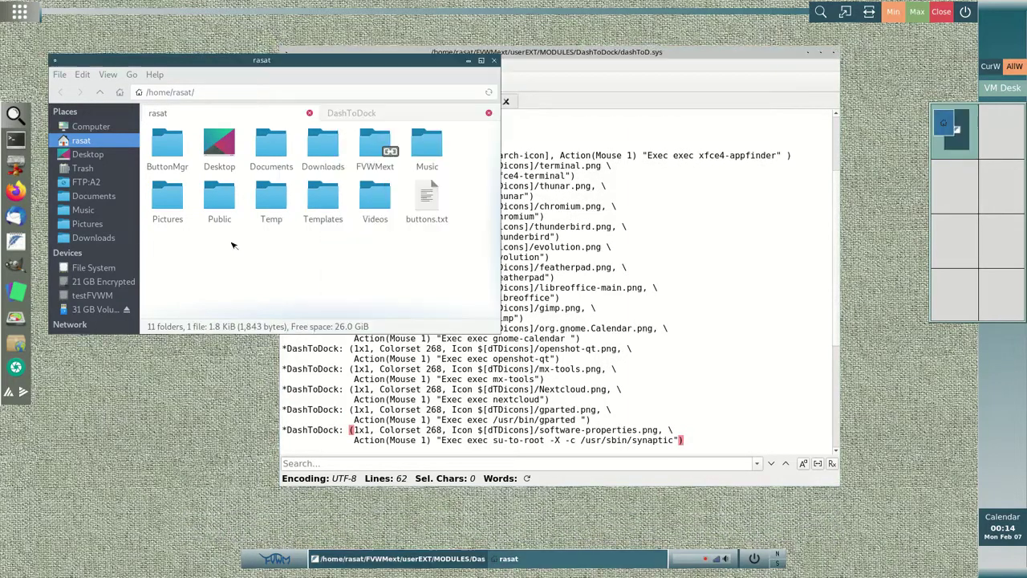
pyautogui.click(359, 113)
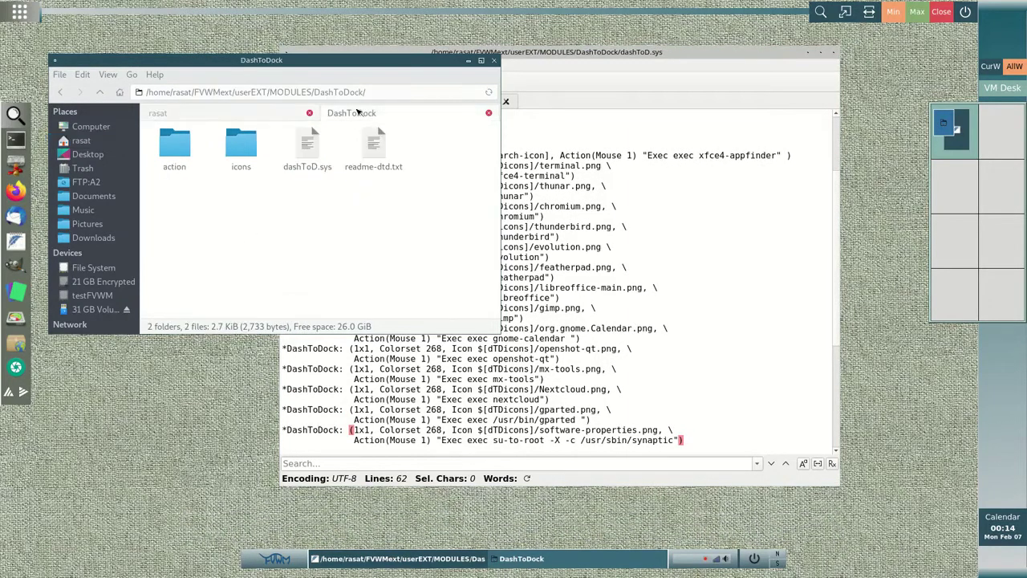
pyautogui.doubleClick(374, 145)
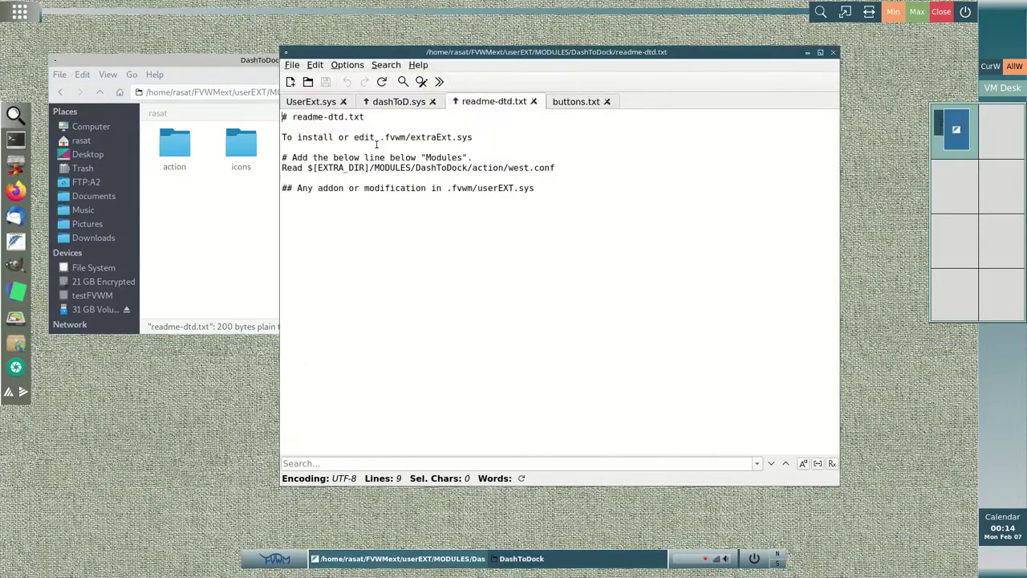
# Copy the DashToDock action/west.conf Read line from readme-dtd.txt.
pyautogui.moveTo(562, 168); pyautogui.dragTo(278, 167)
pyautogui.hotkey('ctrl', 'c')
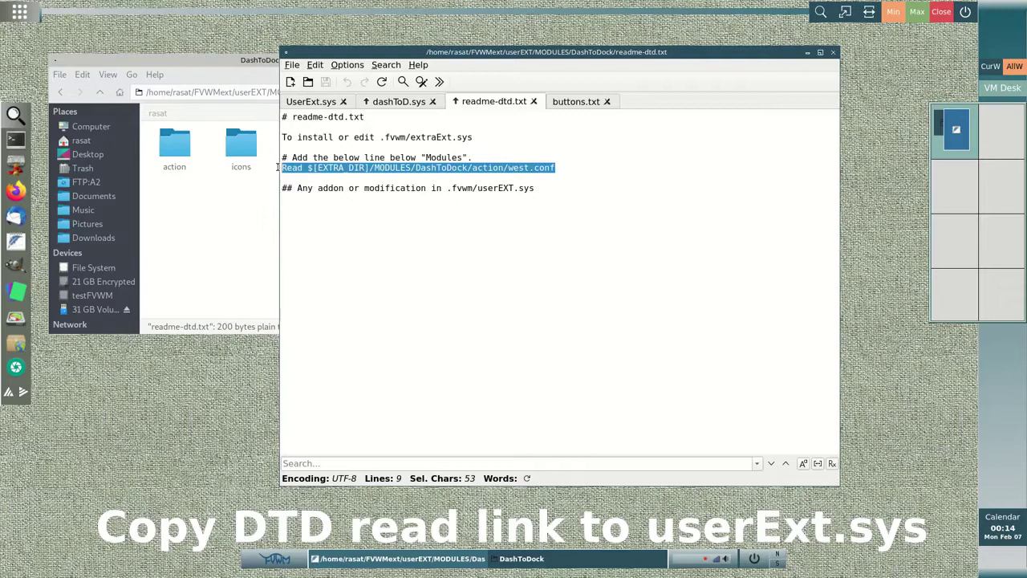
pyautogui.click(311, 101)
# Paste the west.conf Read line below the vPager4 line in UserExt.sys and save.
pyautogui.click(294, 247)
pyautogui.press('Return')
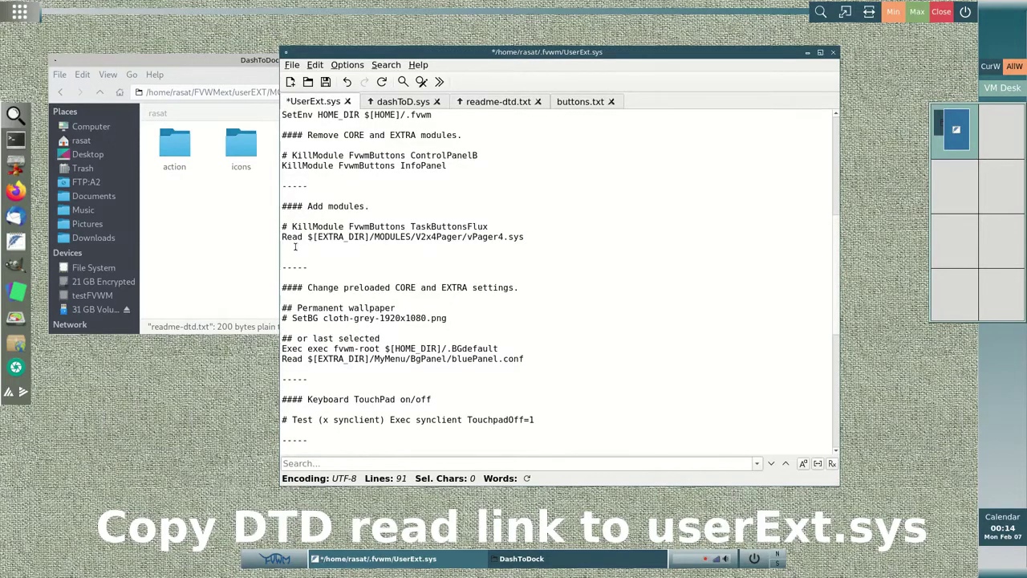
pyautogui.hotkey('ctrl', 'v')
pyautogui.hotkey('ctrl', 's')
pyautogui.scroll(2, 542, 248)
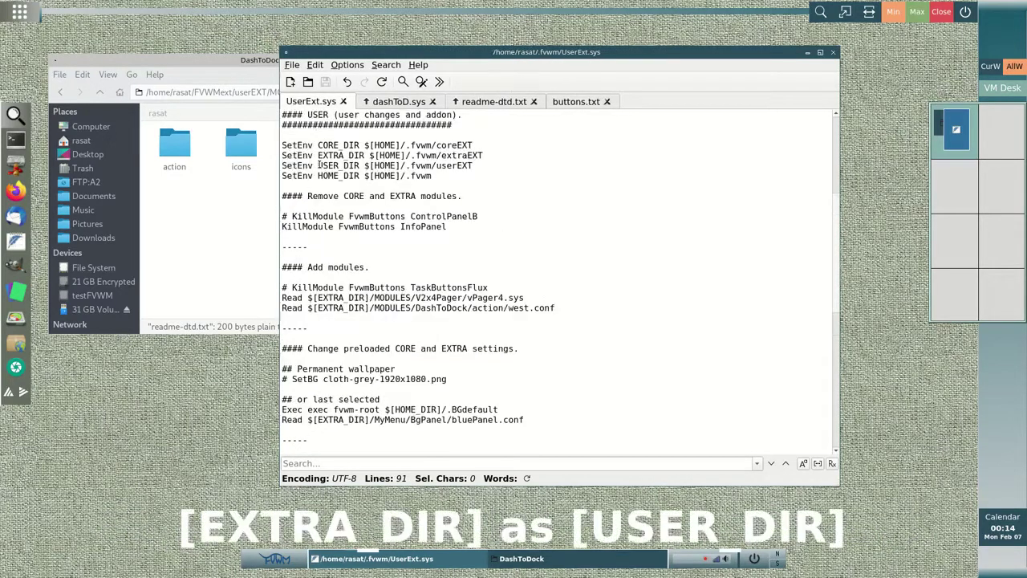
# Change EXTRA_DIR to USER_DIR in the new DashToDock Read line.
pyautogui.moveTo(317, 166); pyautogui.dragTo(363, 166)
pyautogui.doubleClick(330, 307)
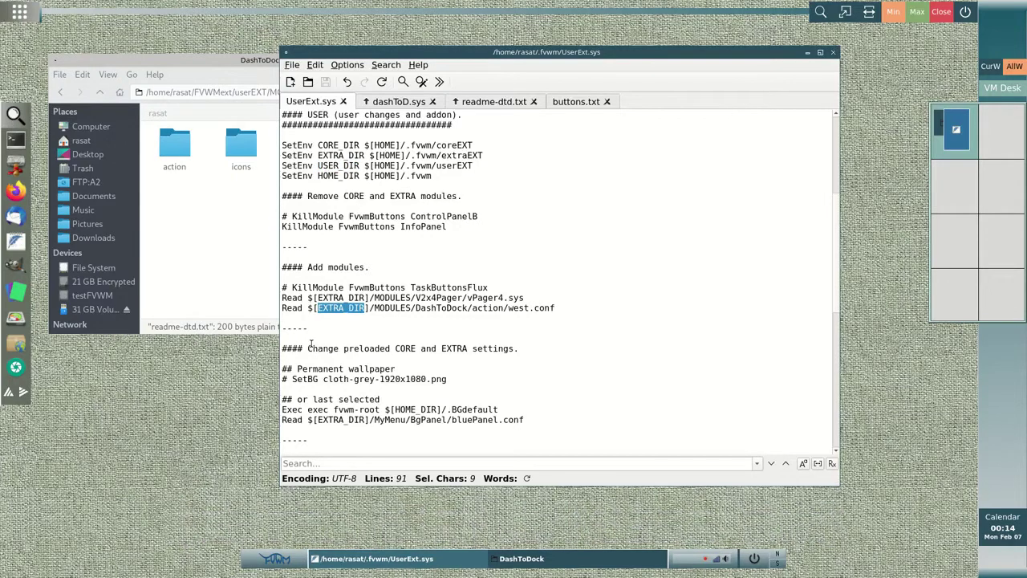
pyautogui.hotkey('ctrl', 'v')
pyautogui.click(225, 213)
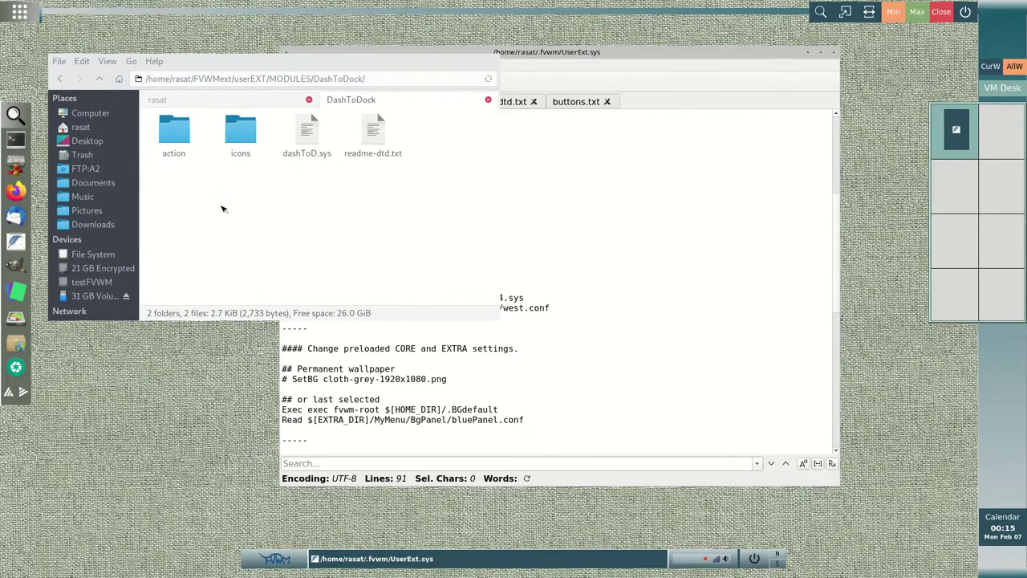
# Open the action folder's conf files and switch north.conf's dashToD.sys Read line to USER_DIR.
pyautogui.doubleClick(171, 131)
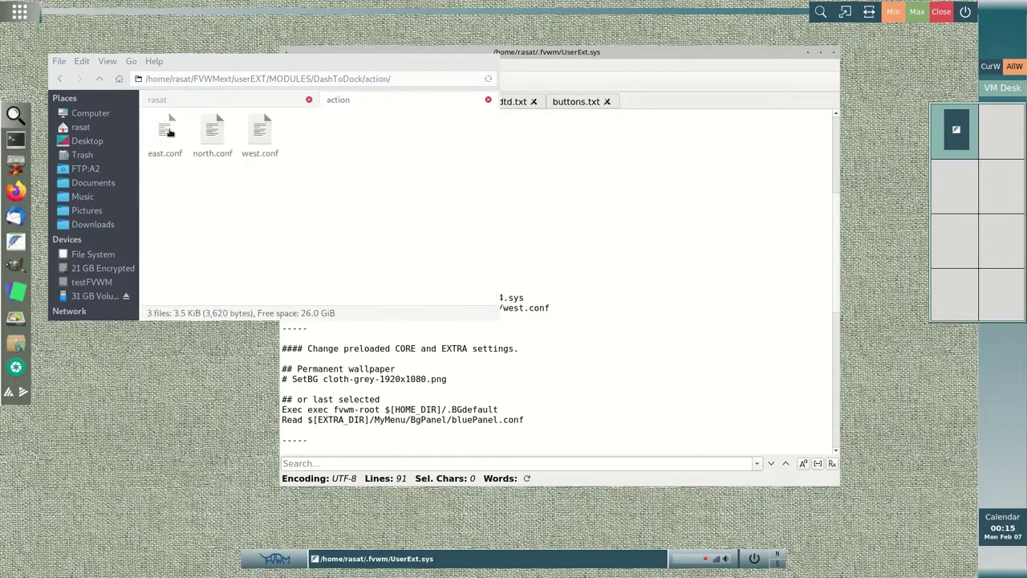
pyautogui.doubleClick(167, 131)
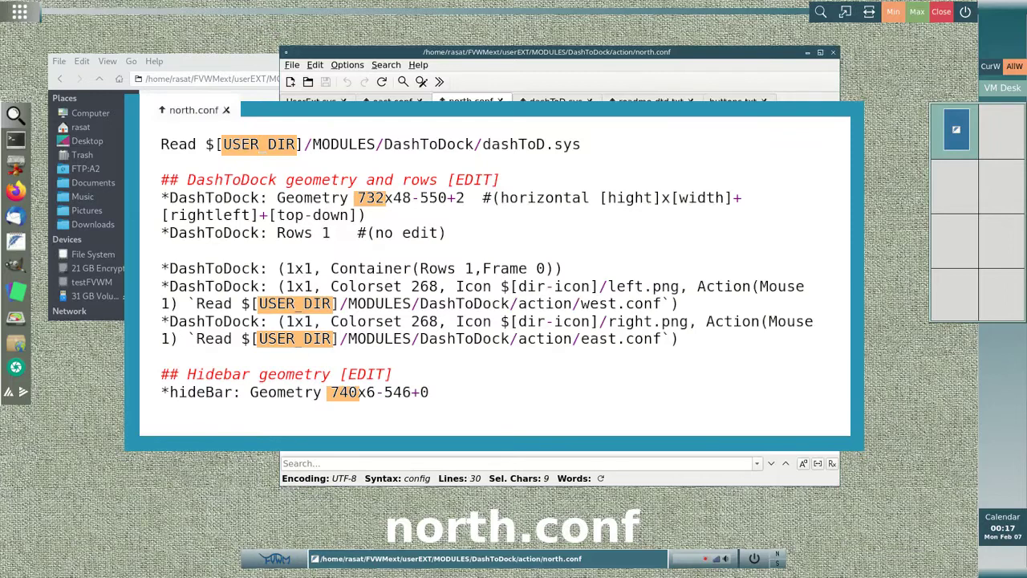
pyautogui.hotkey('ctrl', 'v')
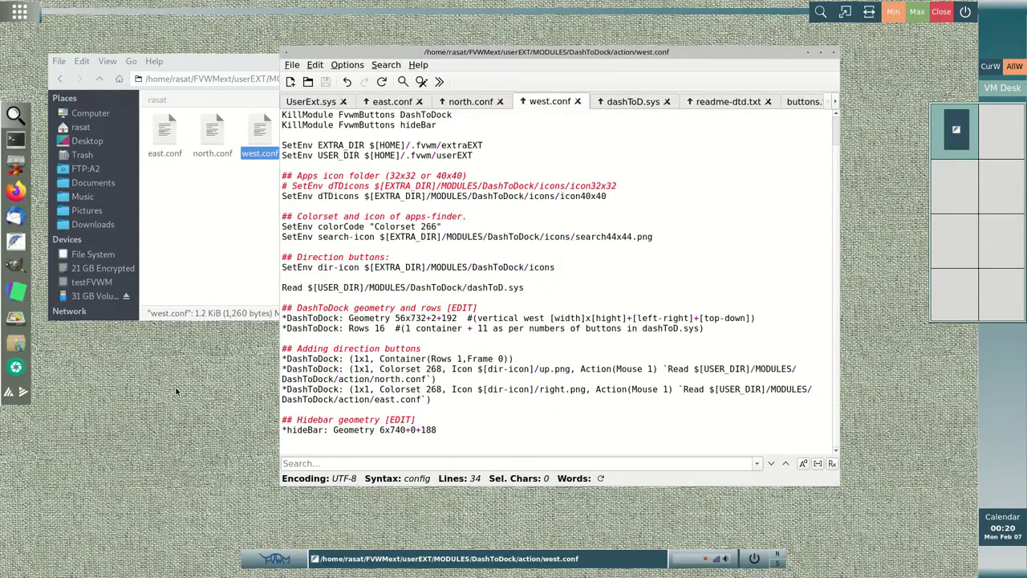
# Bring up the FVWM QUICK Menu on the desktop to refresh FVWM.
pyautogui.click(177, 391)
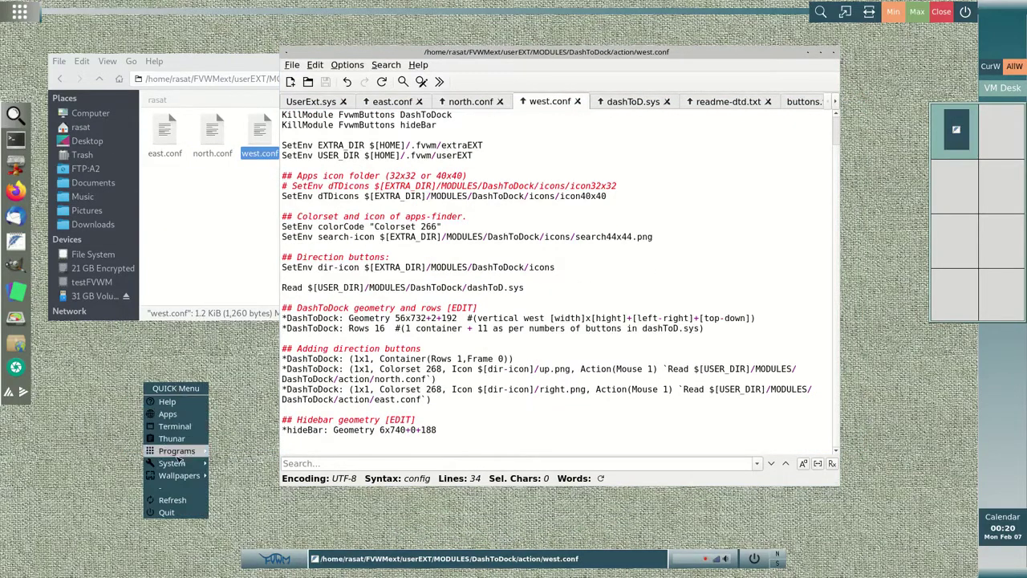